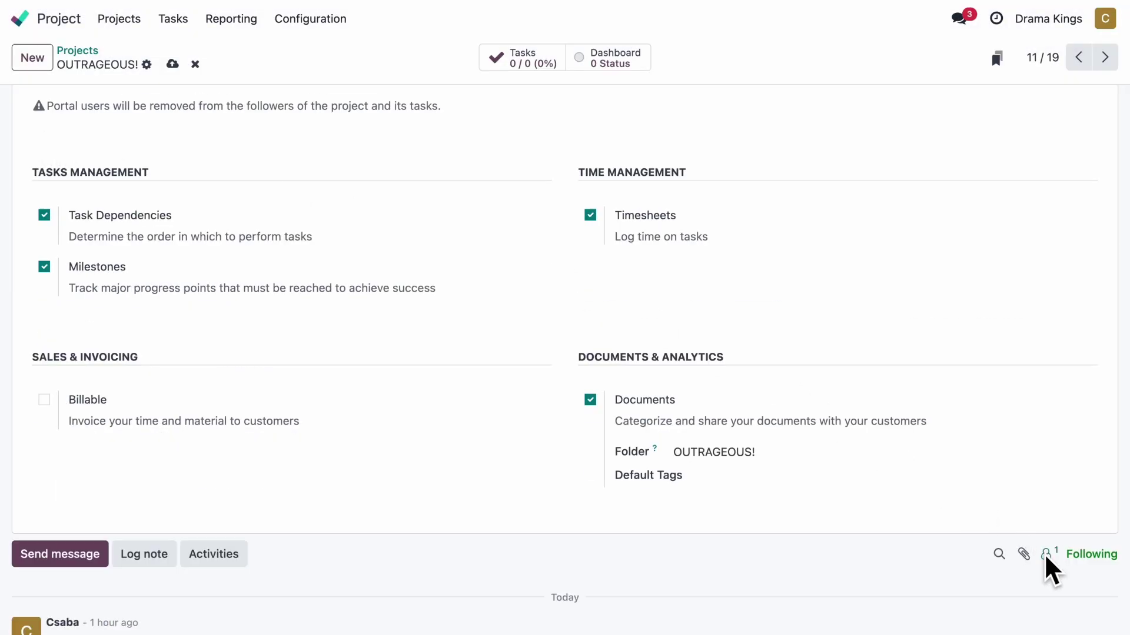
left_click(1044, 554)
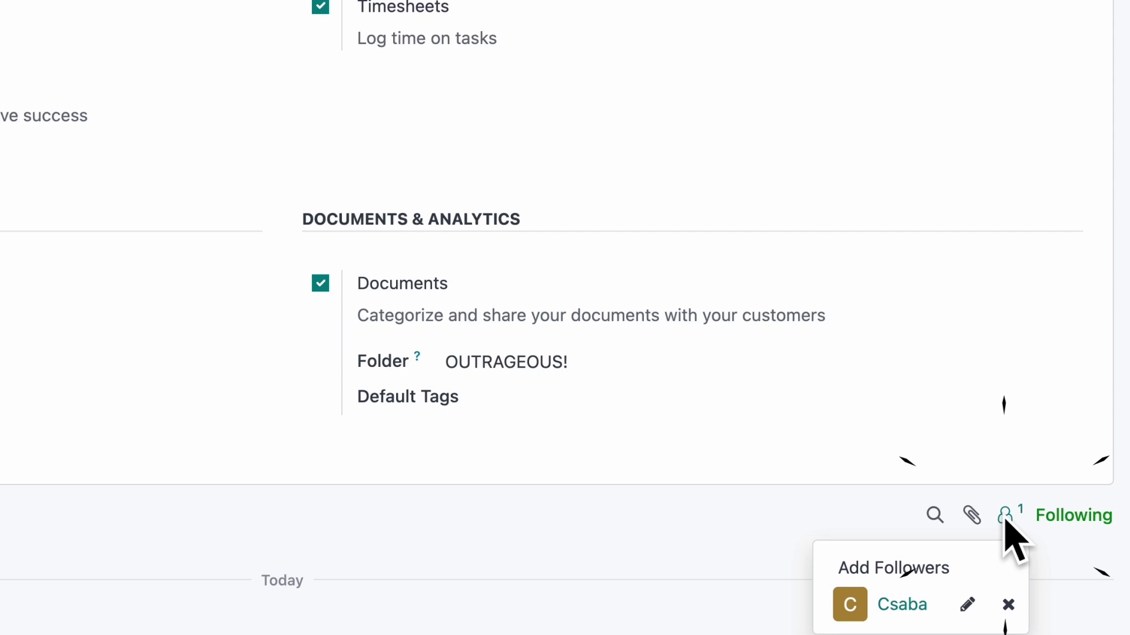
left_click(927, 572)
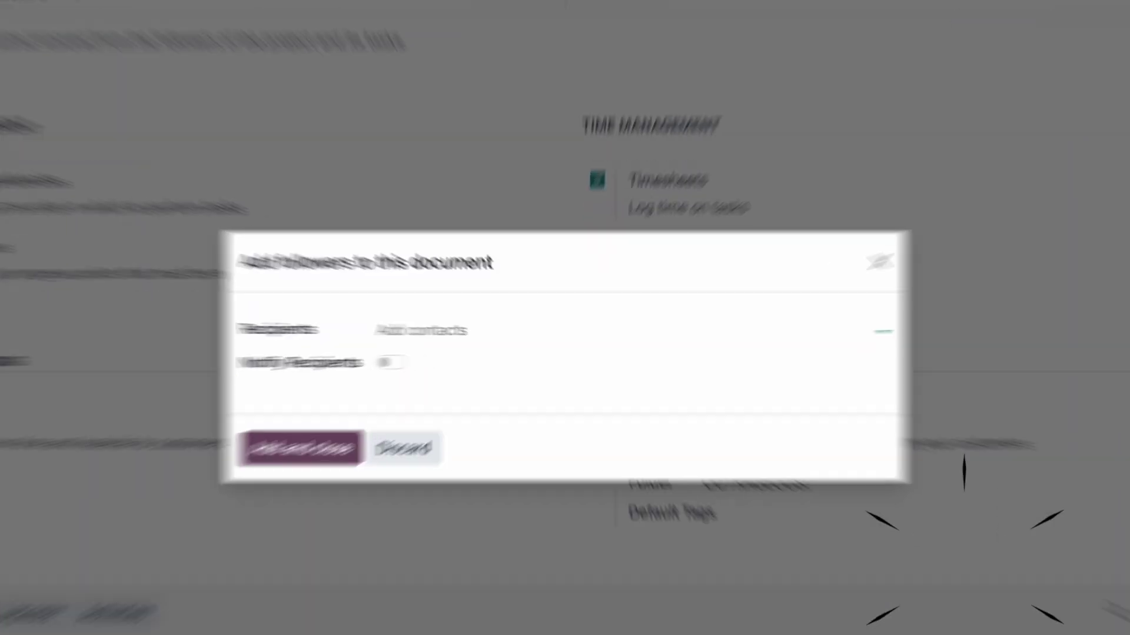
type("jim")
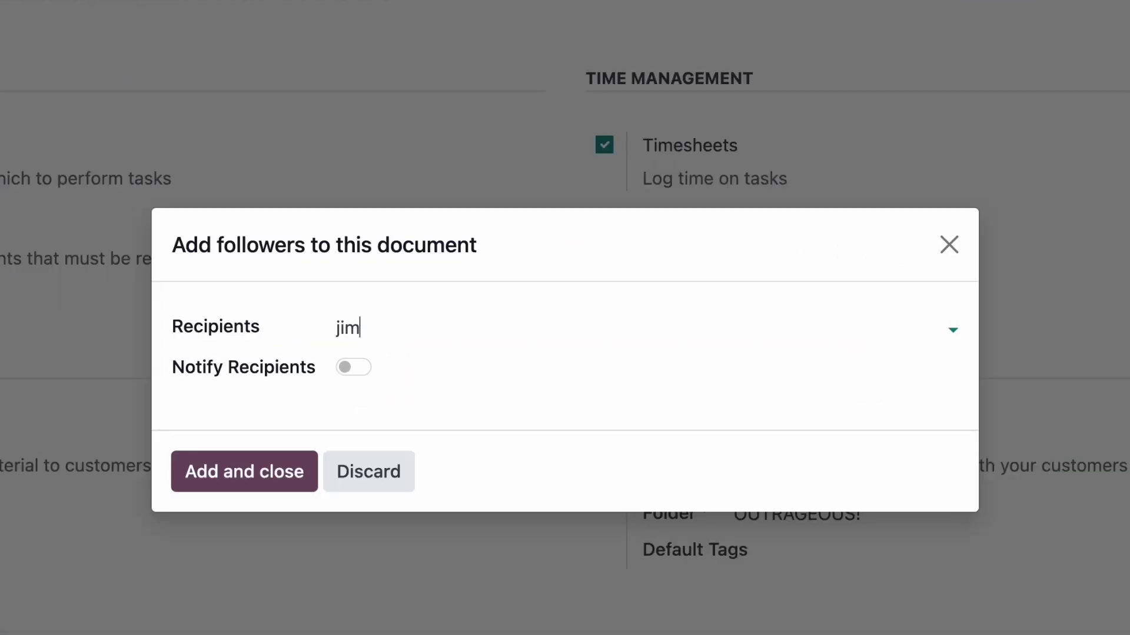
type("jeffr")
key("Return")
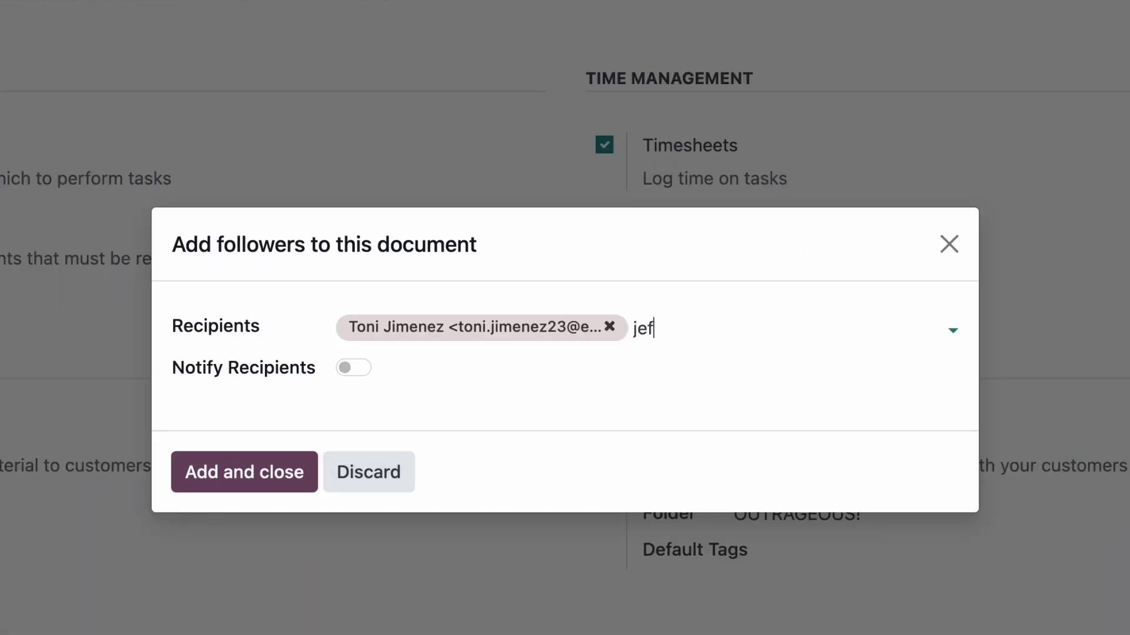
key("Return")
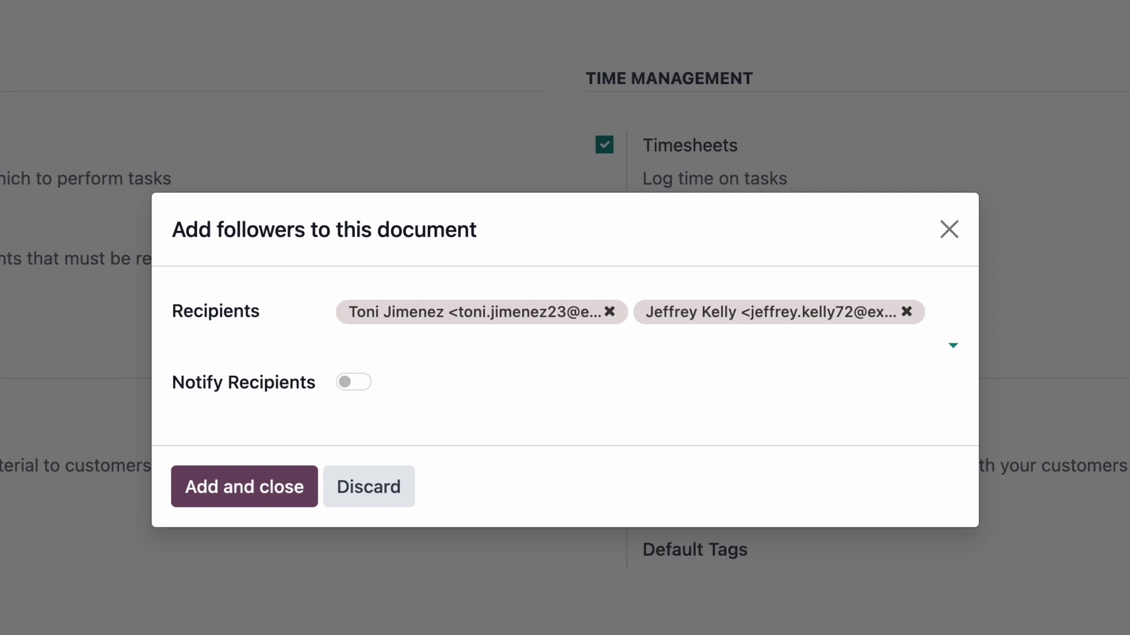
left_click(245, 486)
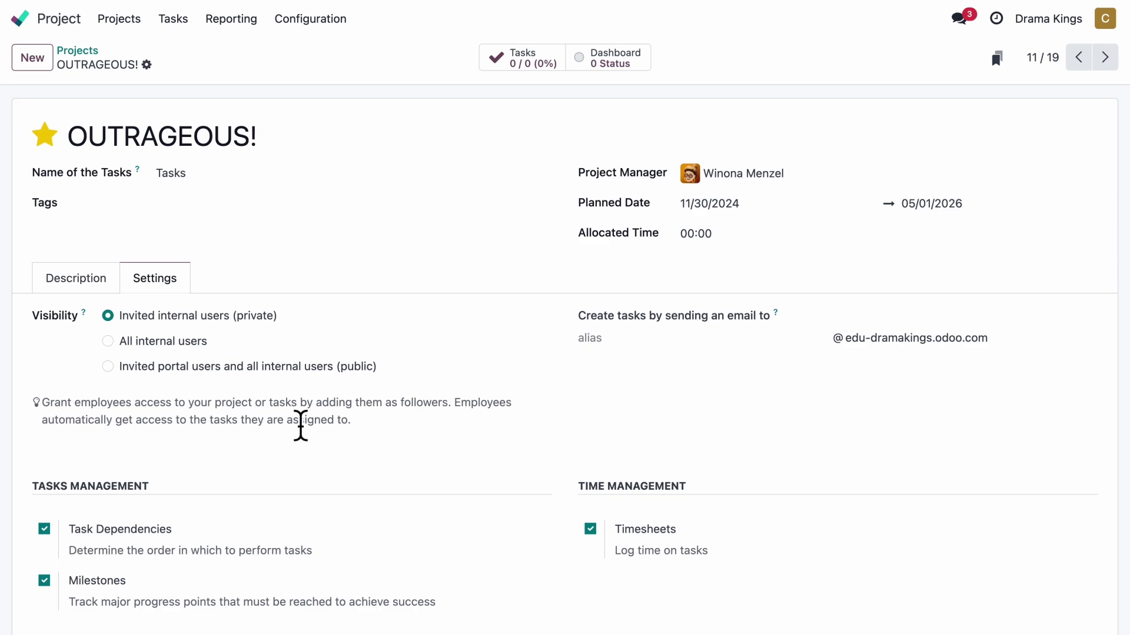
left_click(107, 366)
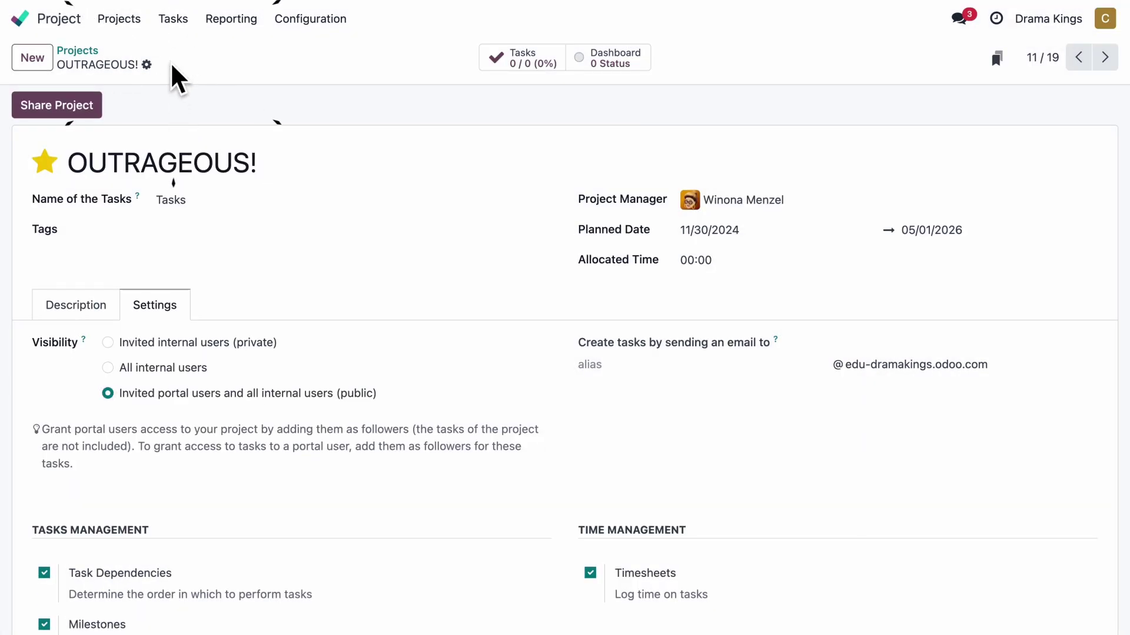
left_click(56, 106)
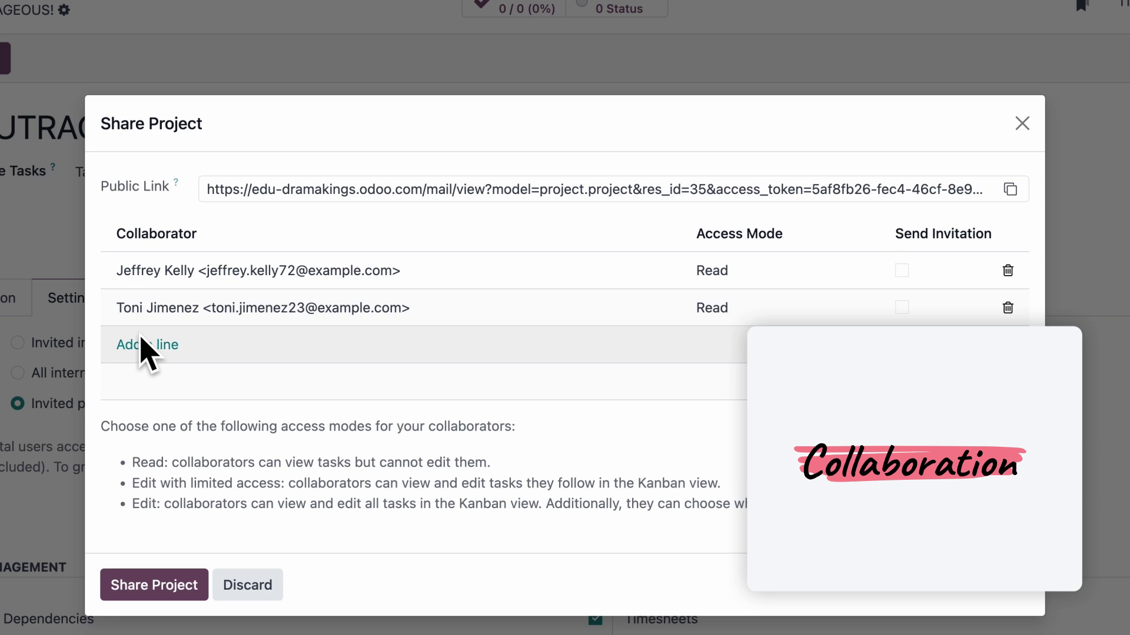
left_click(161, 345)
type("abig")
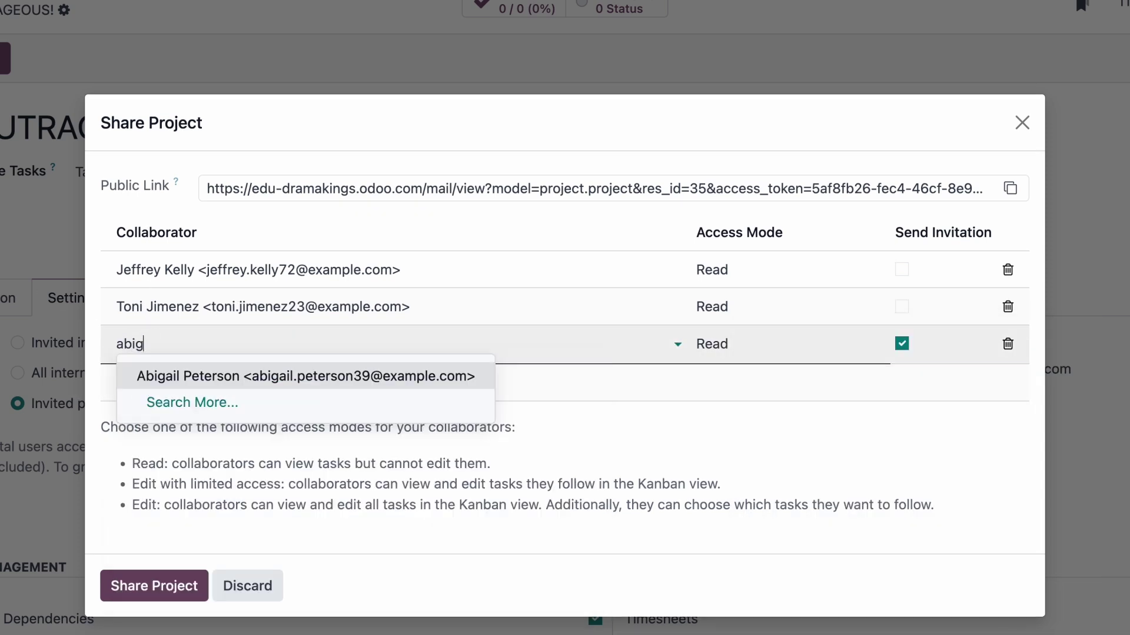
key("Return")
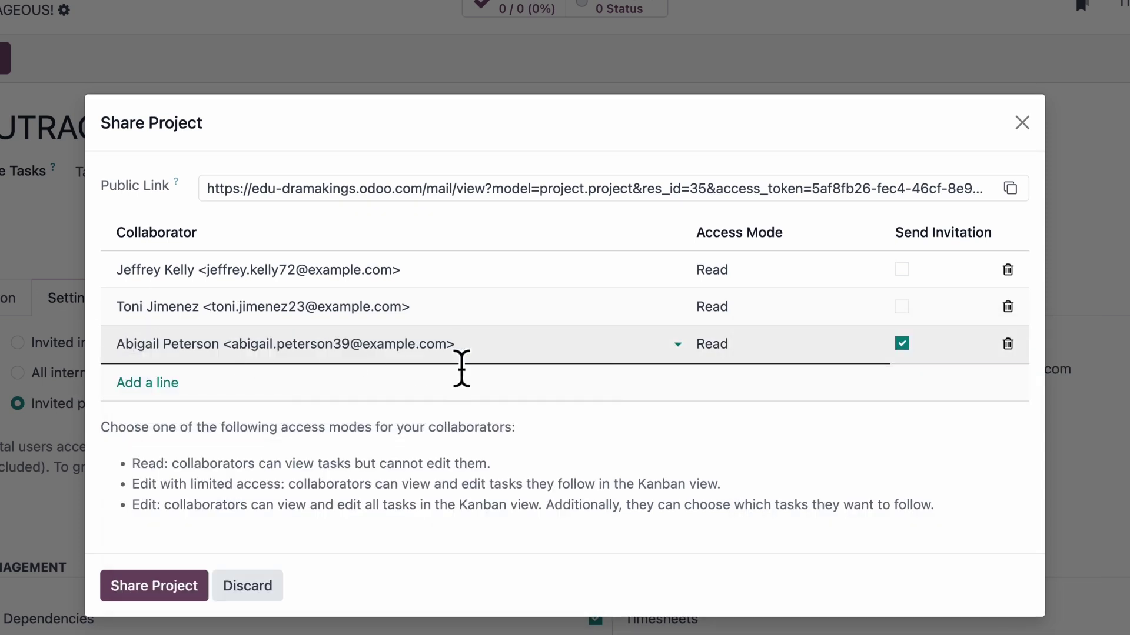
left_click(733, 349)
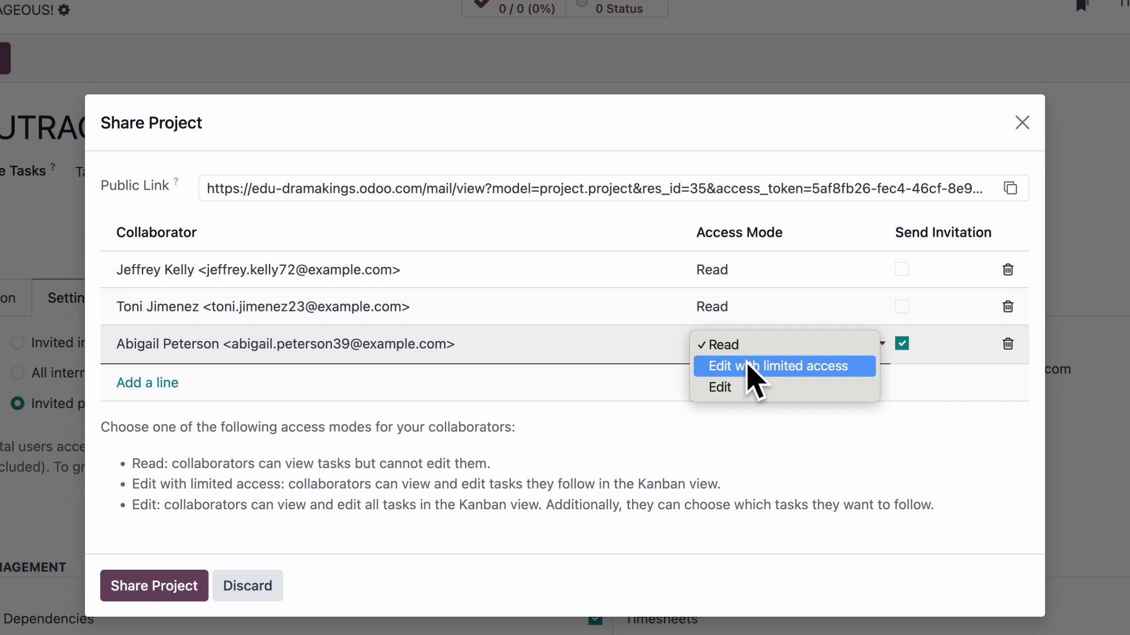
left_click(752, 366)
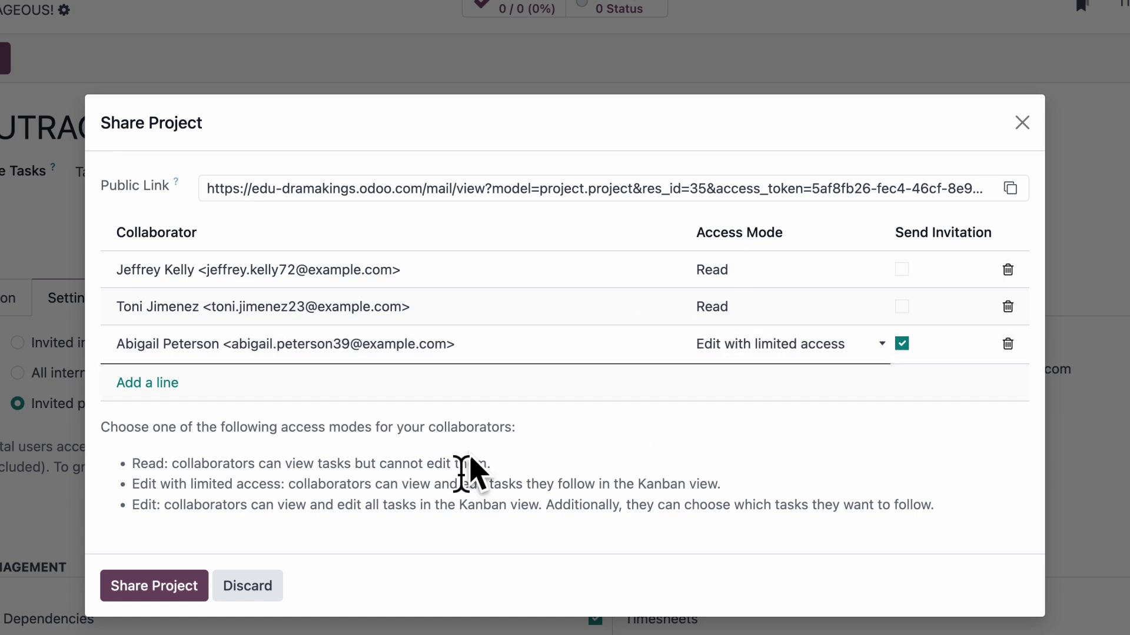
left_click(155, 587)
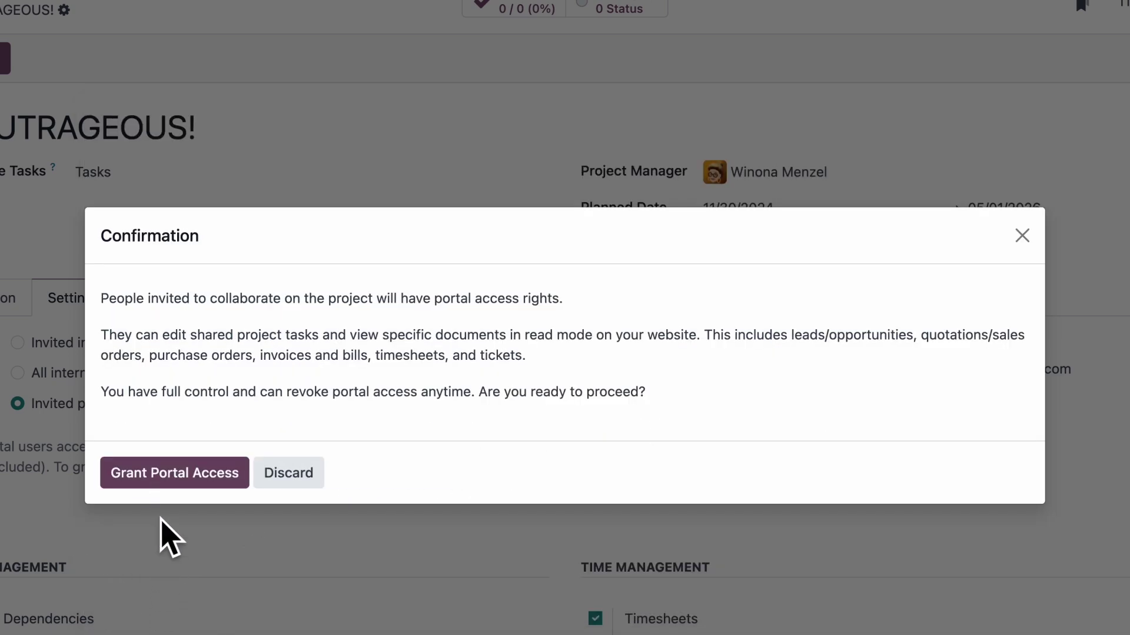
left_click(174, 477)
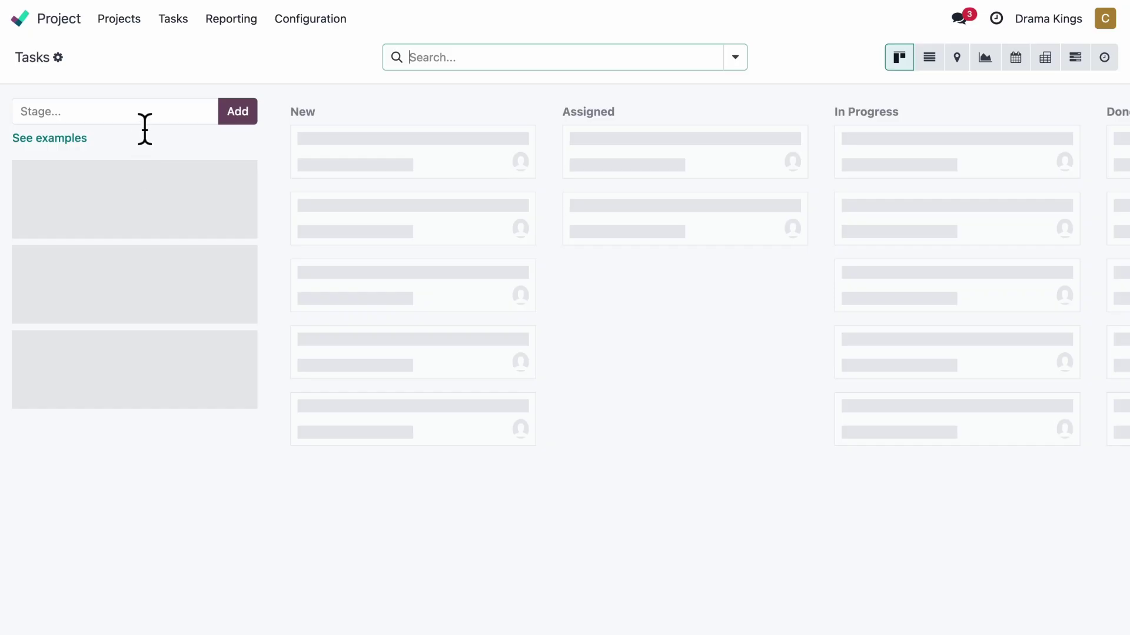
type("New")
Add the New, In Review, In progress and Done stages to the kanban
key("Return")
type("I")
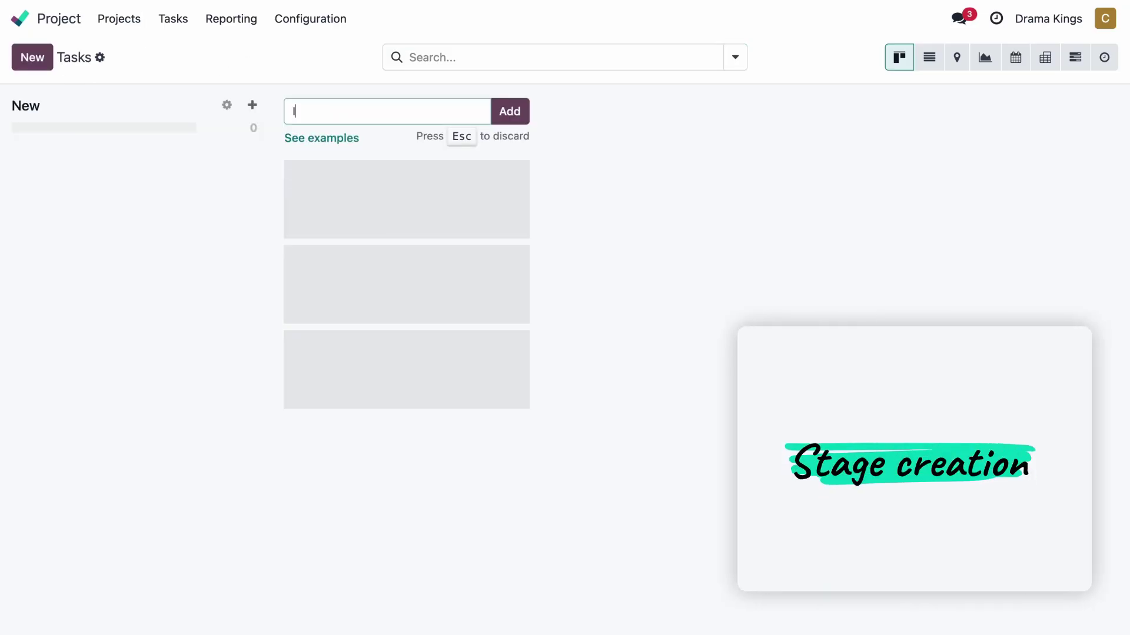
type("n Review")
key("Return")
type("In p")
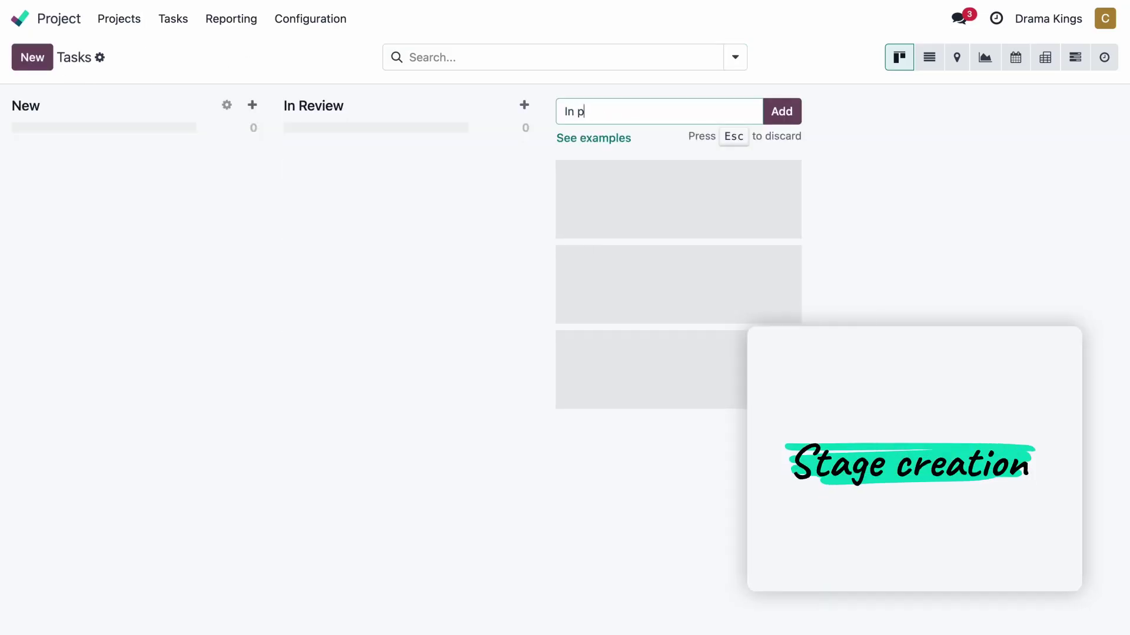
type("rogress")
key("Return")
type("Done")
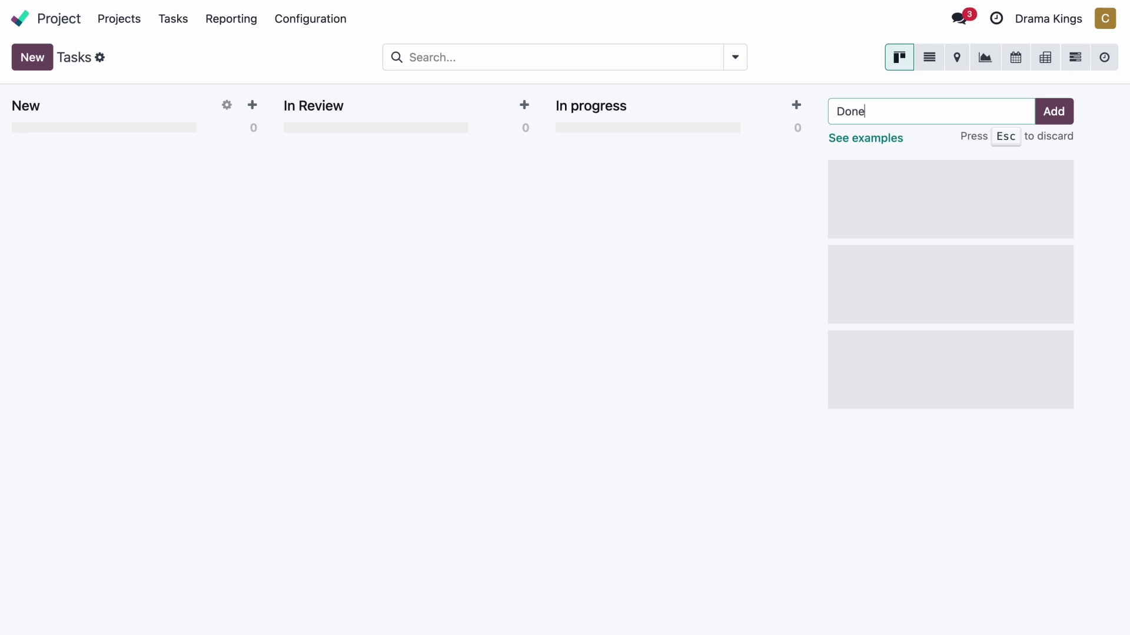
key("Return")
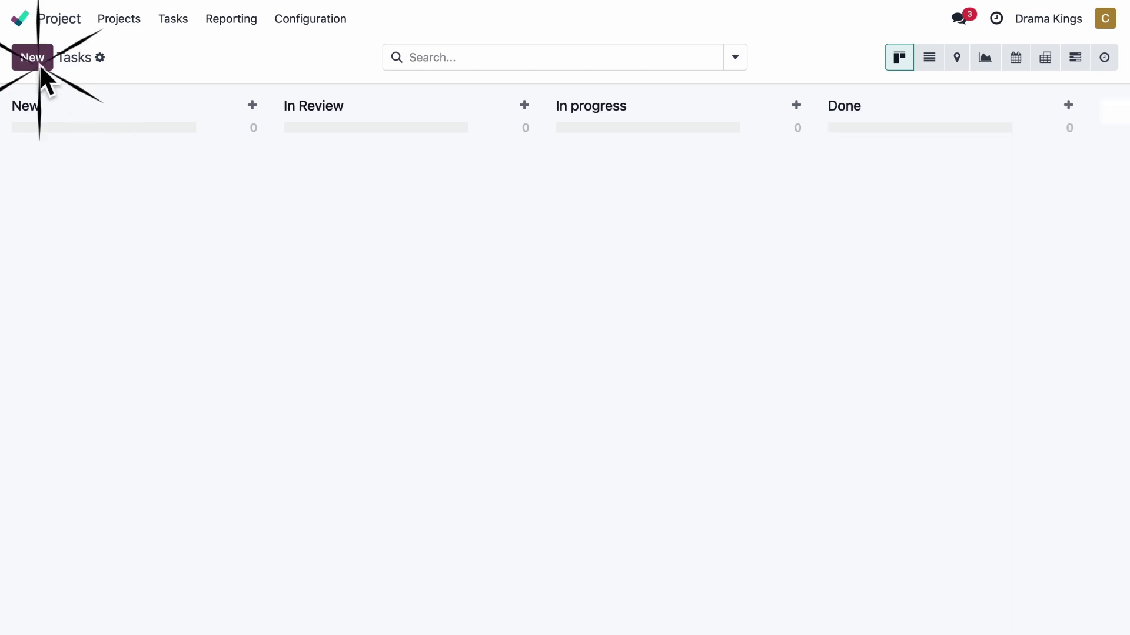
Create a Script task in New assigned to Mitchell Admin
left_click(33, 58)
type("Script")
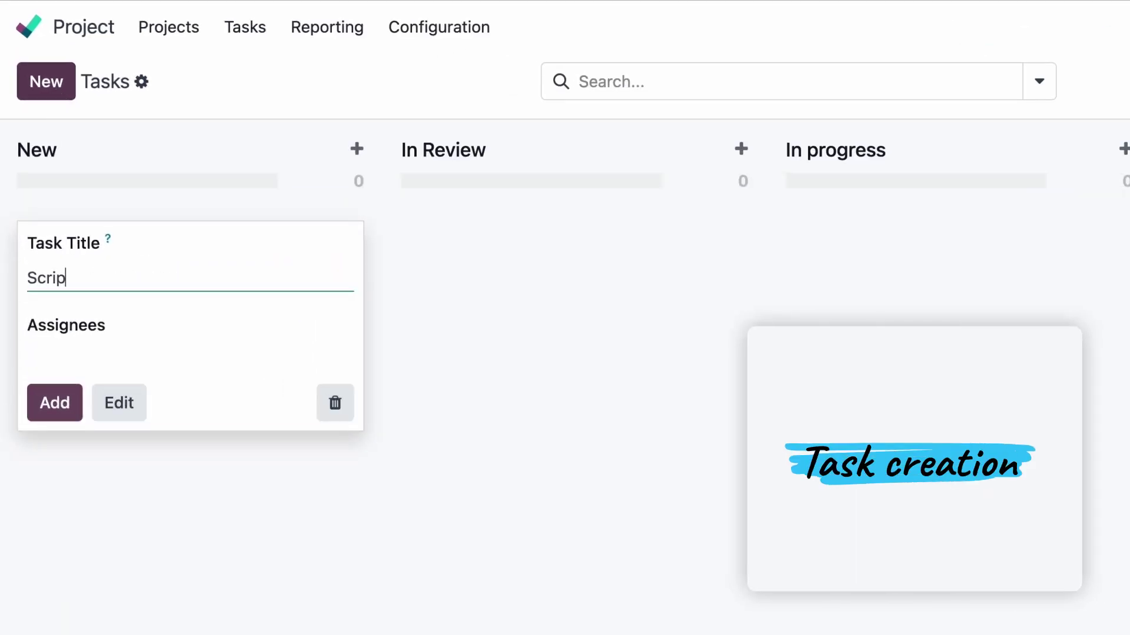
left_click(106, 360)
left_click(138, 432)
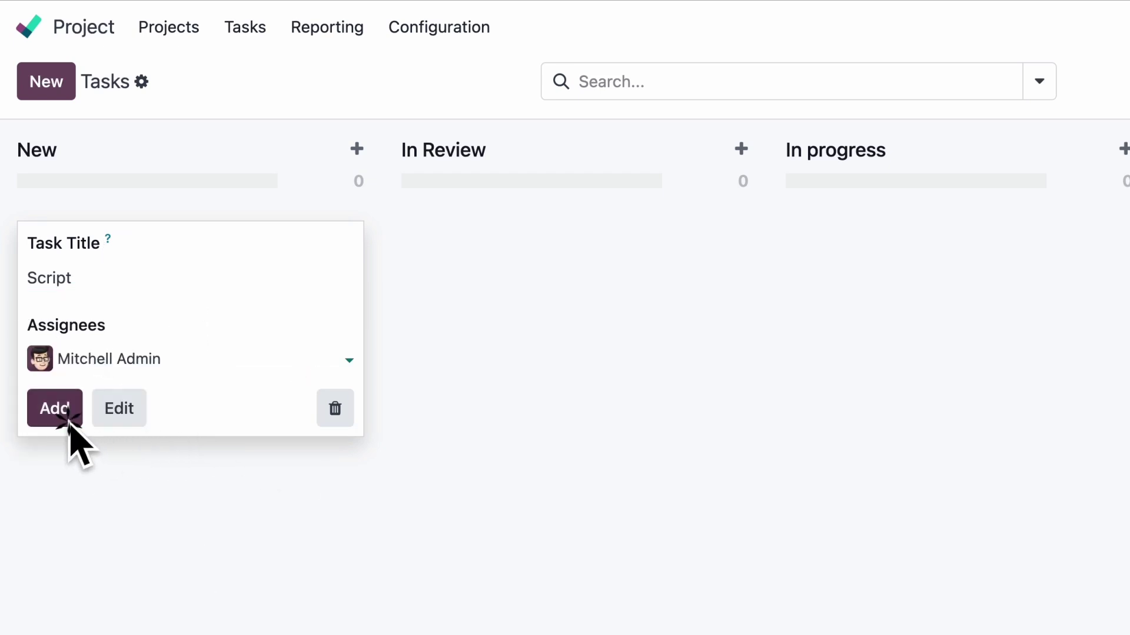
left_click(55, 403)
left_click(87, 583)
left_click(341, 260)
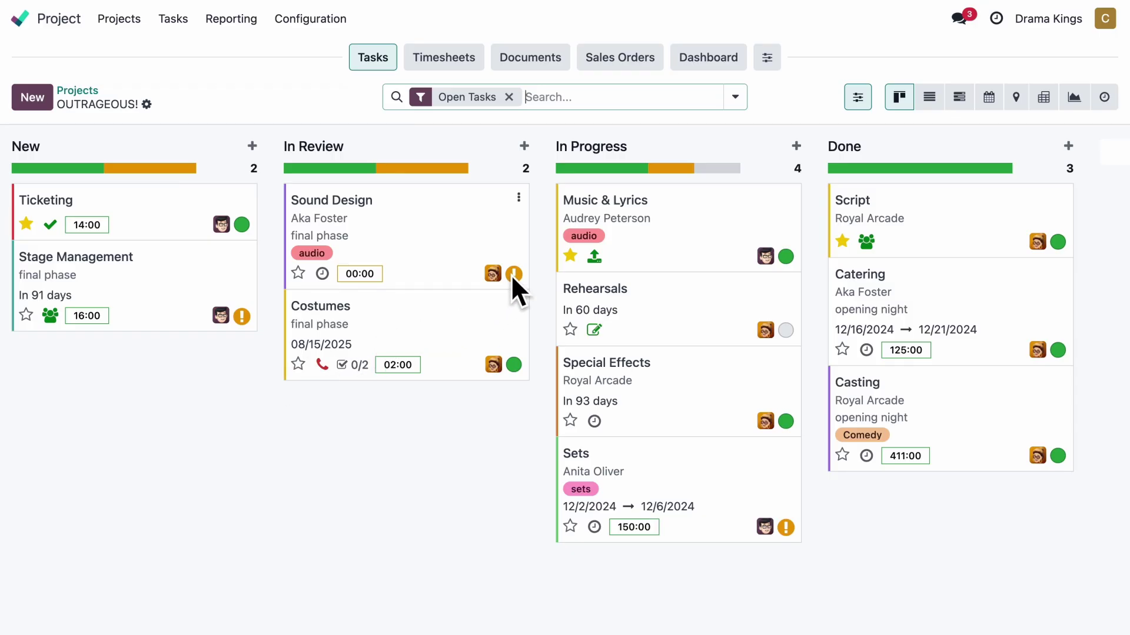
Mark Sound Design approved and move it to the top of In Progress
left_click(513, 273)
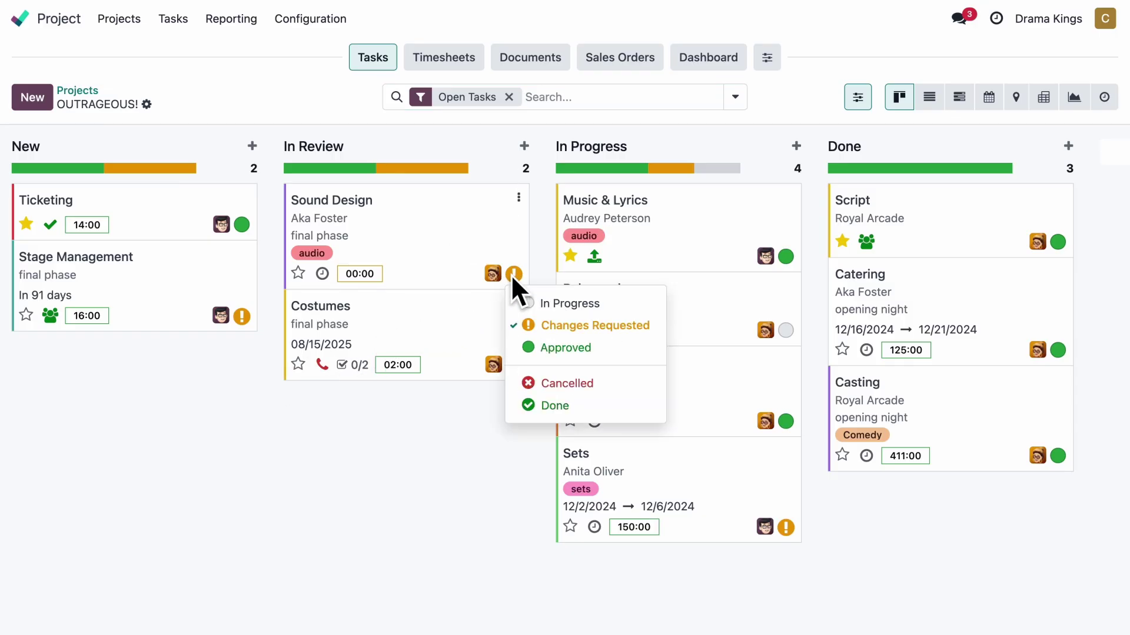
left_click(549, 348)
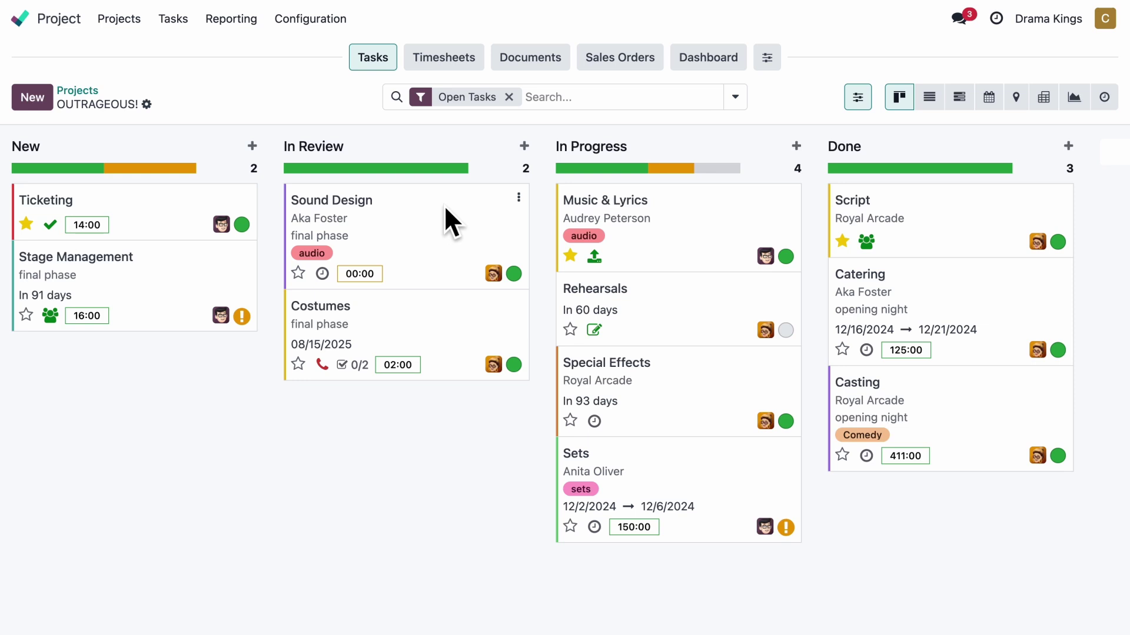
left_click_drag(444, 205, 671, 246)
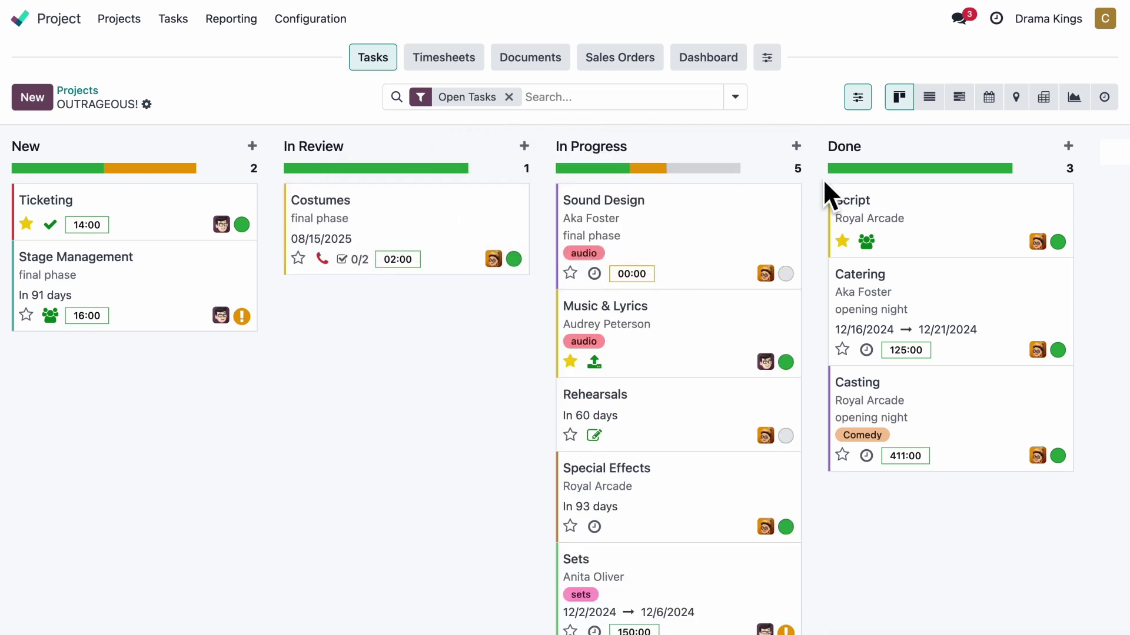
Switch through the List and Activity views to the Gantt timeline
left_click(928, 97)
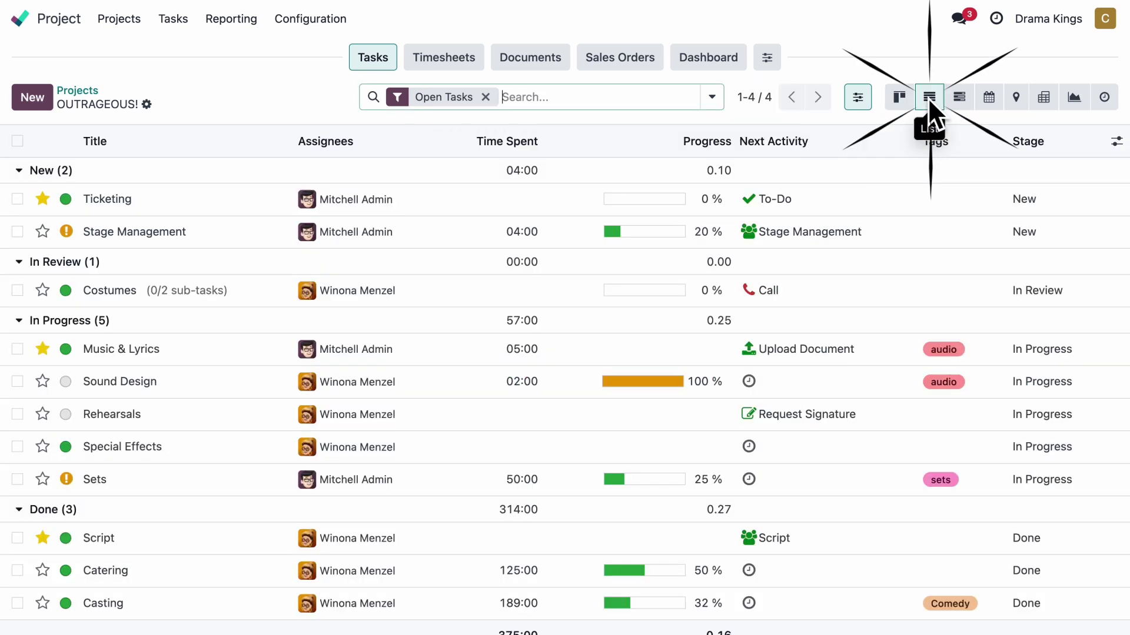
left_click(1074, 97)
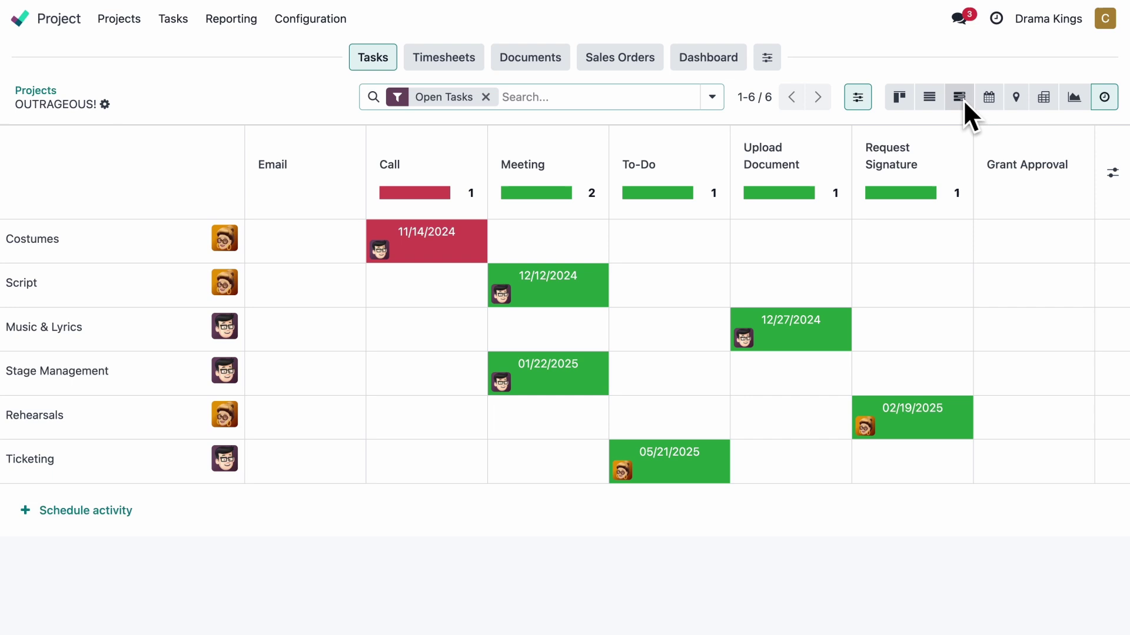
left_click(960, 99)
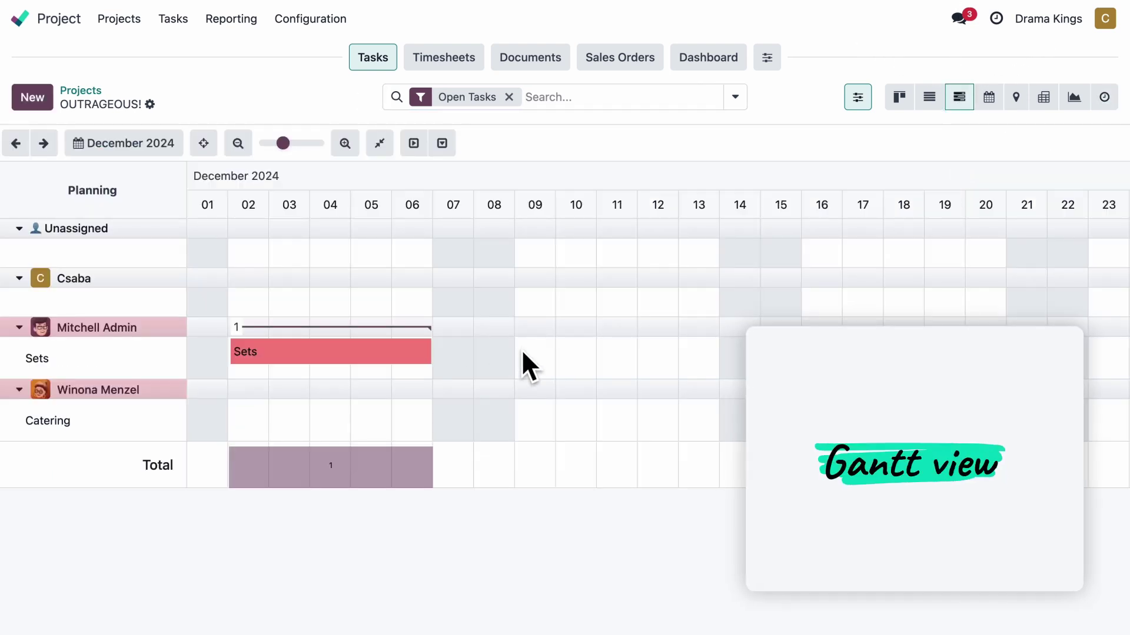
Plan Casting from December 9 to 20 and make it depend on Sets
left_click(695, 359)
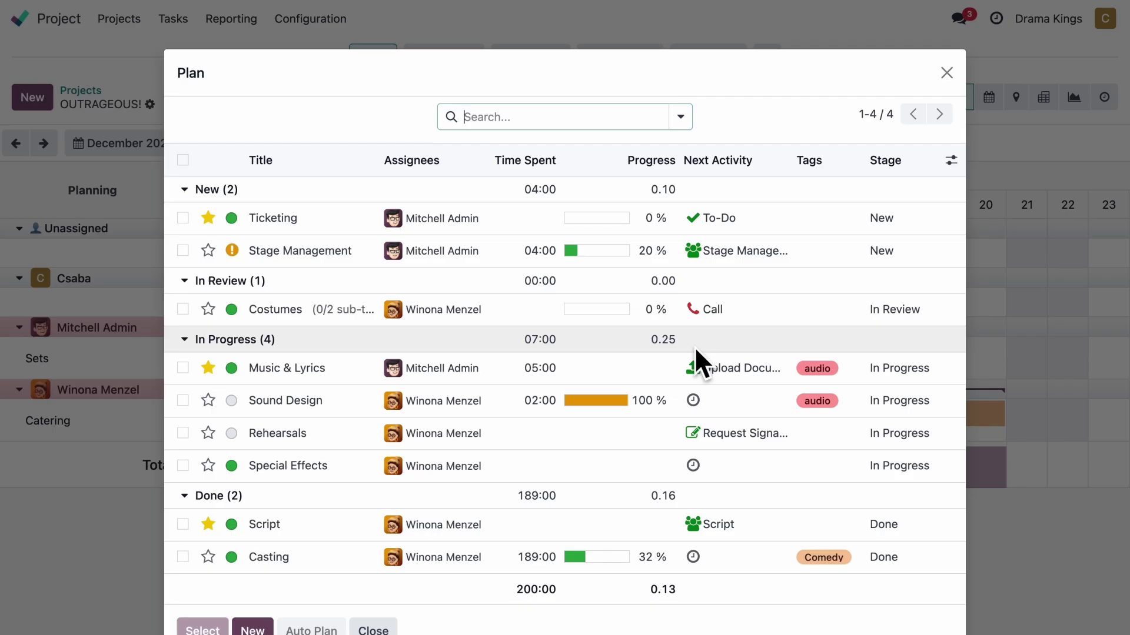
left_click(270, 552)
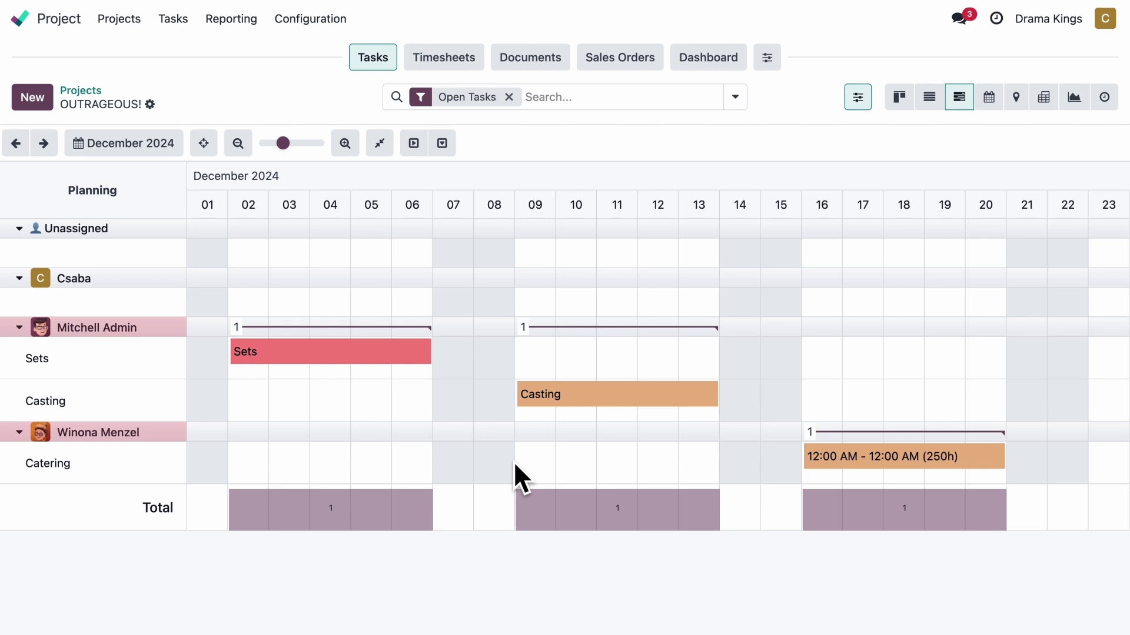
mouse_move(618, 393)
left_click_drag(713, 395, 1000, 390)
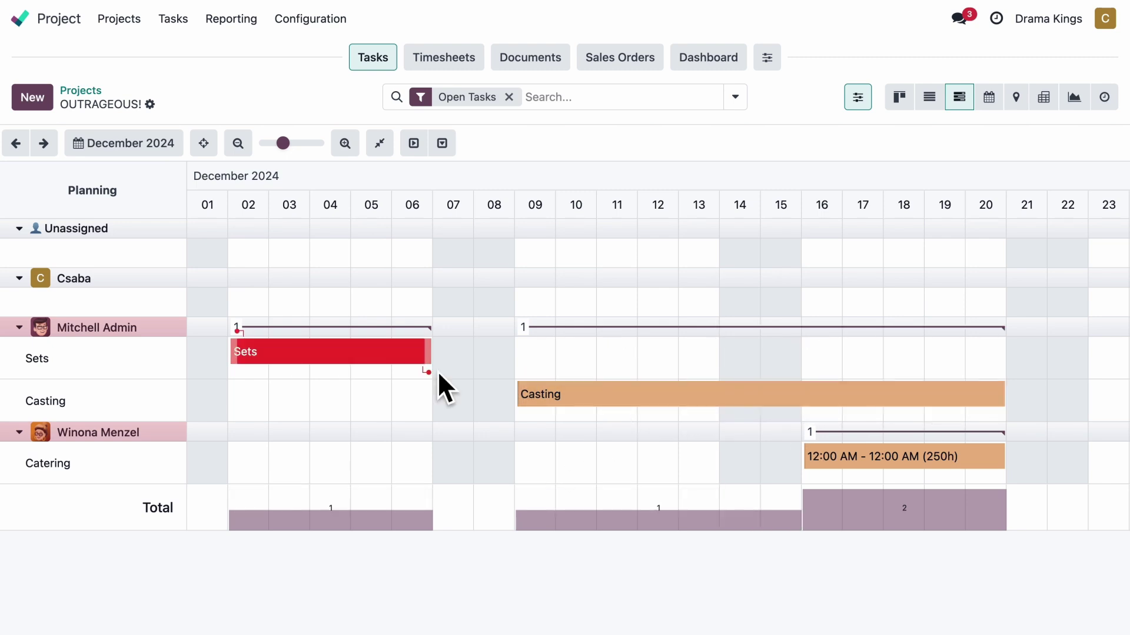
left_click_drag(433, 353, 521, 395)
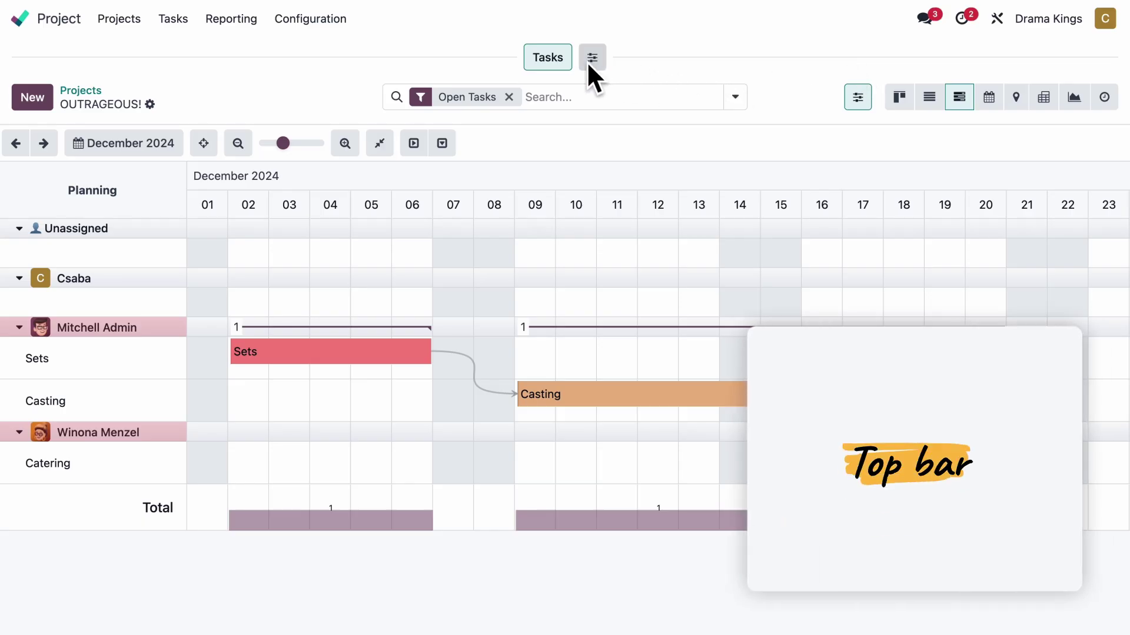
Add Timesheets, Documents, Sales Orders and Dashboard to the project shortcuts
left_click(592, 57)
left_click(587, 114)
left_click(587, 136)
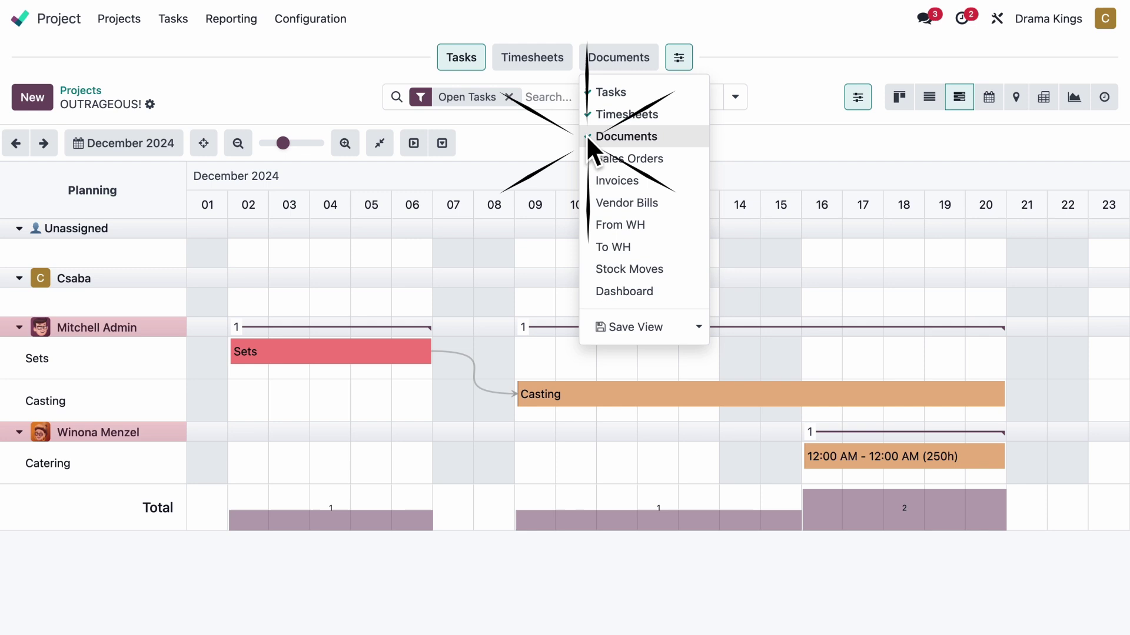
left_click(586, 160)
left_click(586, 291)
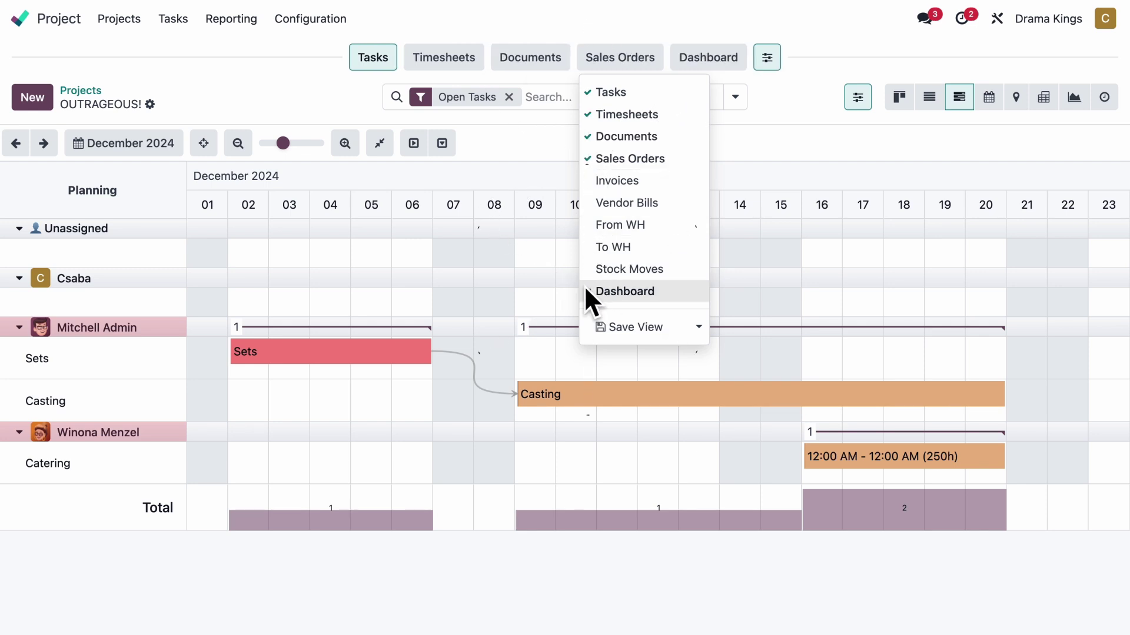
left_click(539, 151)
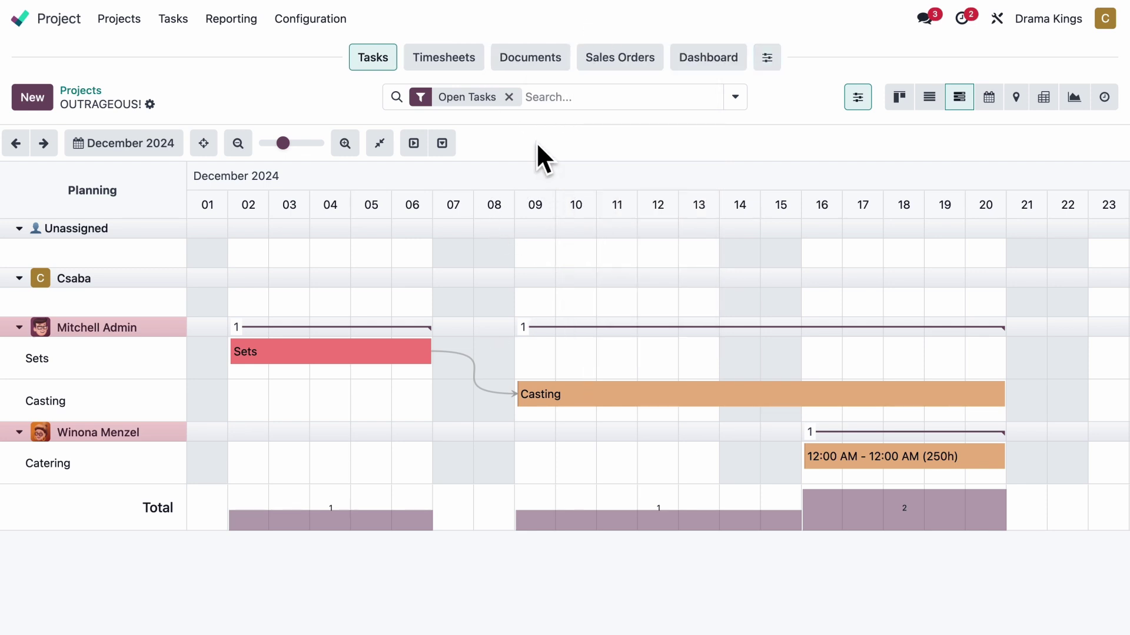
Check the project's timesheets, then open the Rehearsals task
left_click(444, 56)
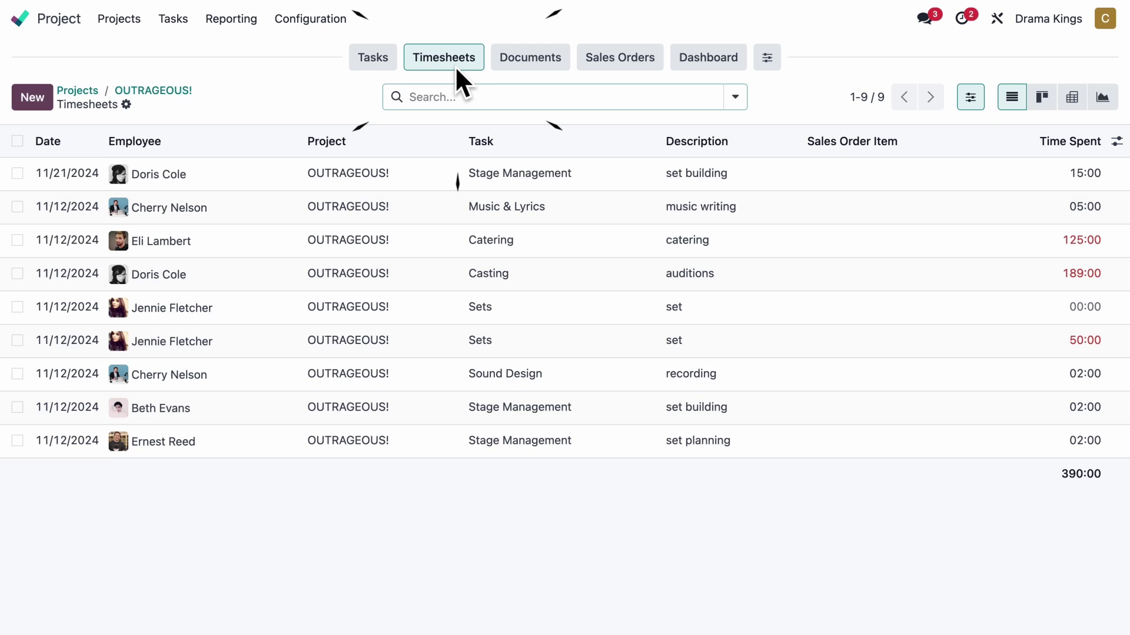
left_click(370, 58)
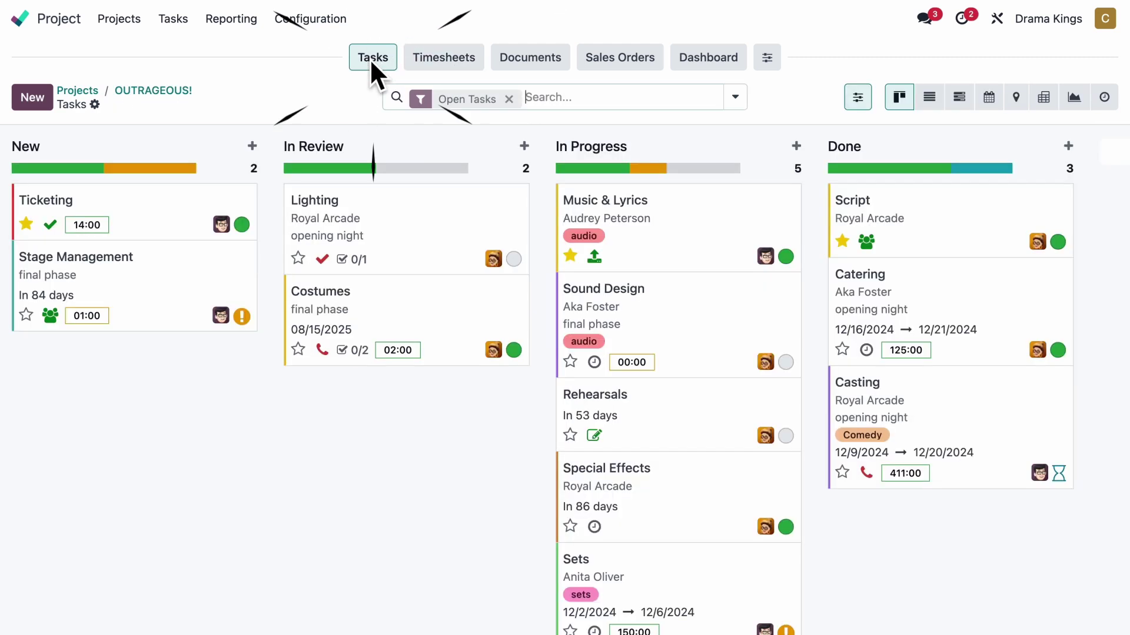
left_click(677, 410)
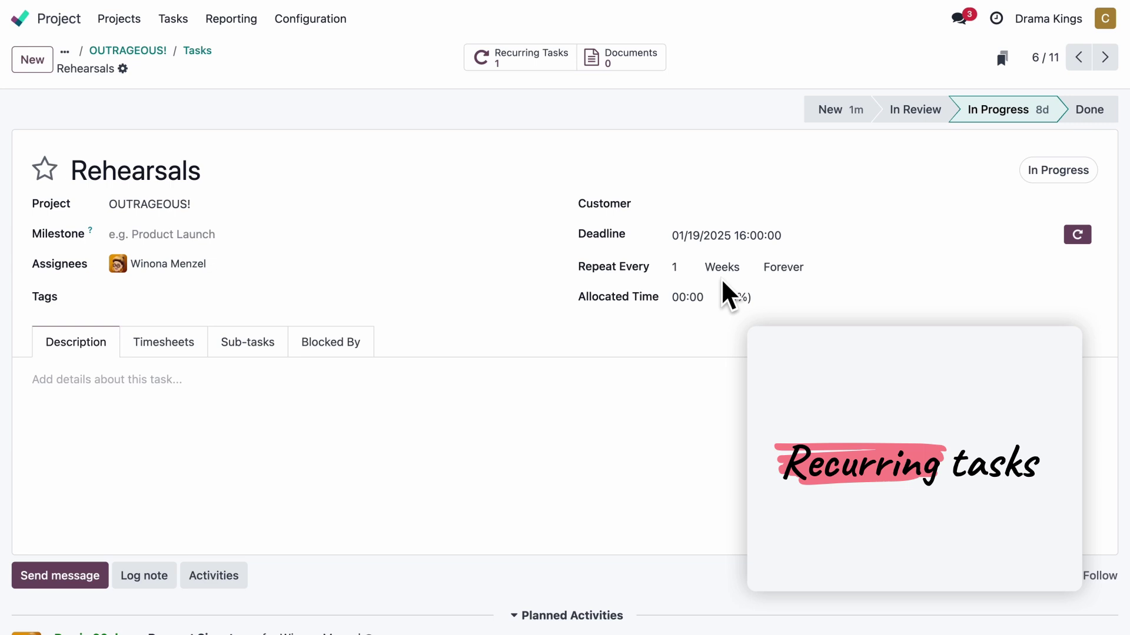
Change Rehearsals' recurrence to every day until 06/06/2026, save, and return to the board
left_click(724, 267)
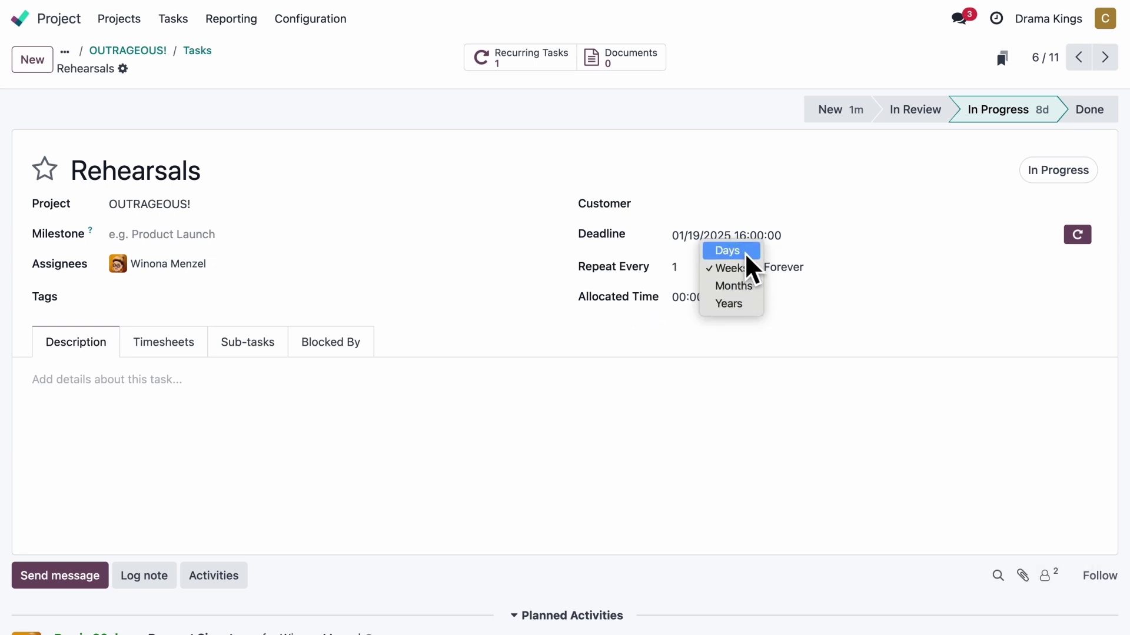
left_click(744, 252)
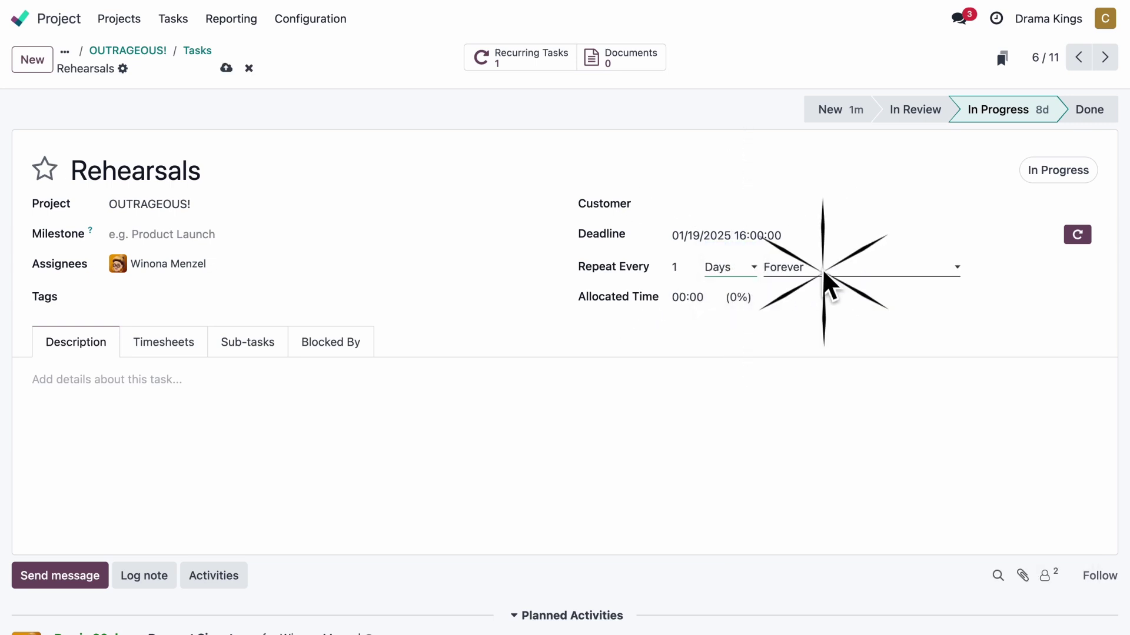
left_click(822, 269)
left_click(824, 285)
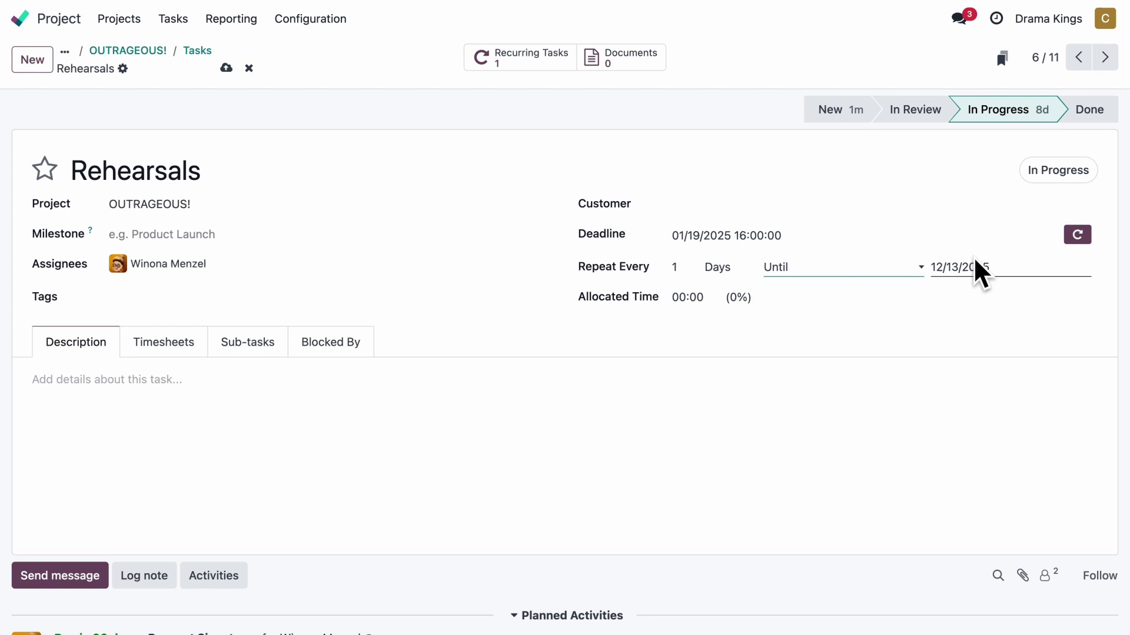
left_click(974, 265)
left_click(1055, 311)
left_click(1055, 311)
left_click(1055, 311)
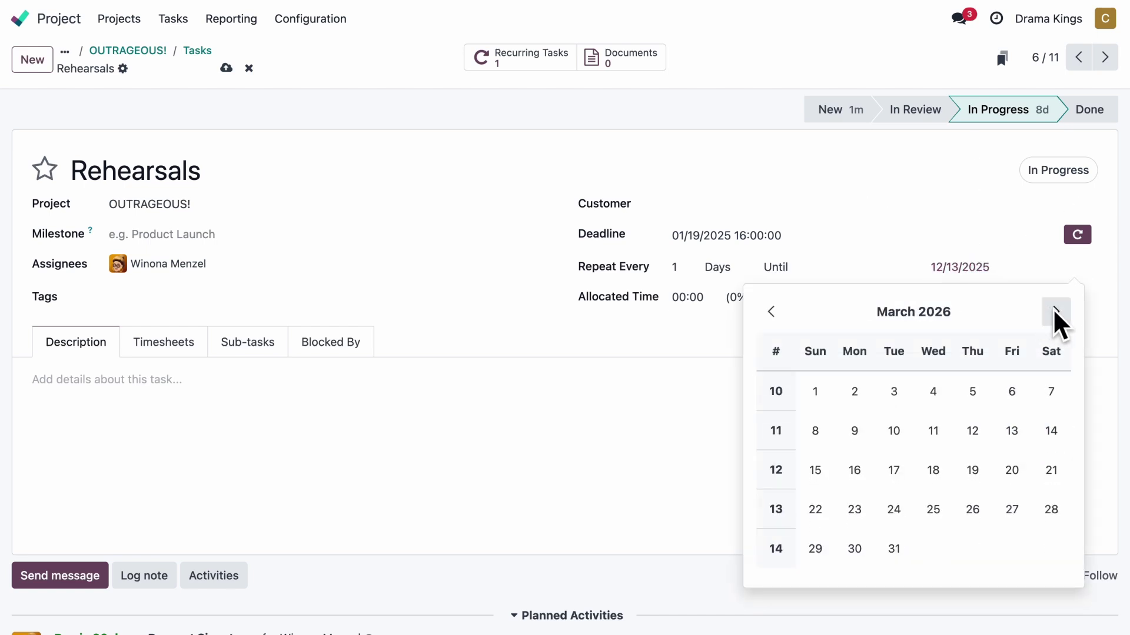
left_click(1050, 392)
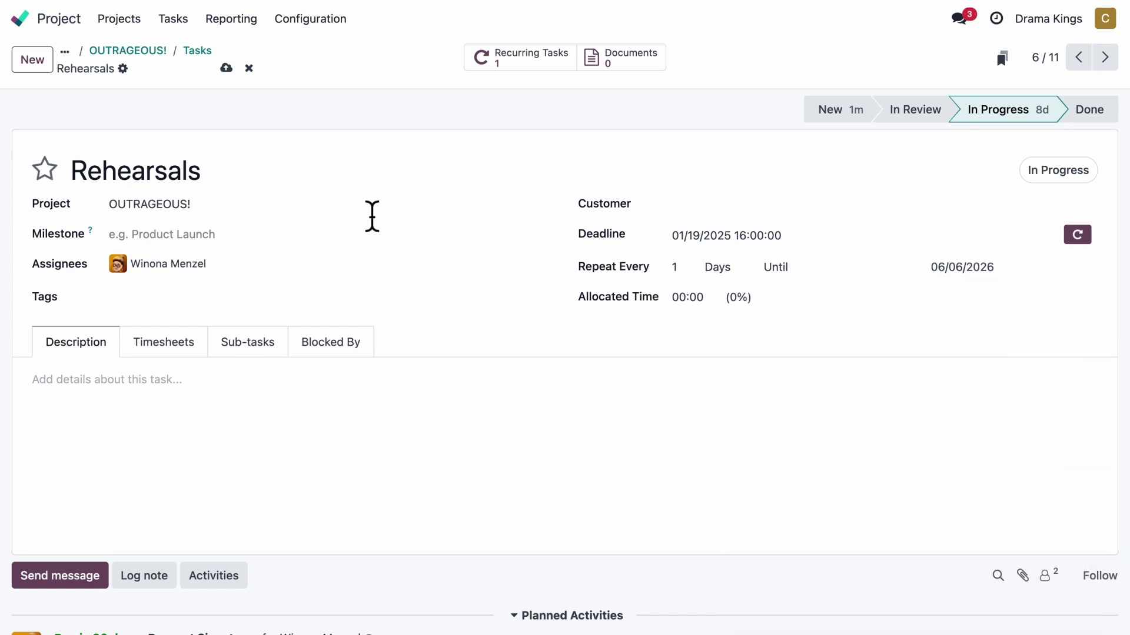
left_click(225, 68)
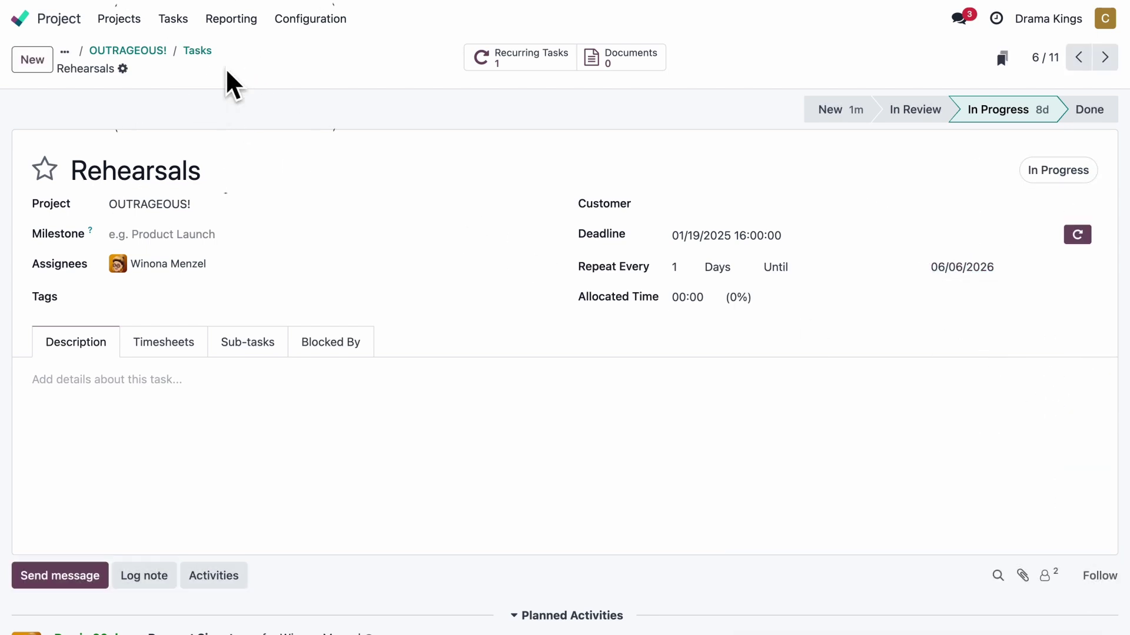
left_click(147, 52)
Add a 'Costume design' sub-task to the Costumes task
left_click(407, 212)
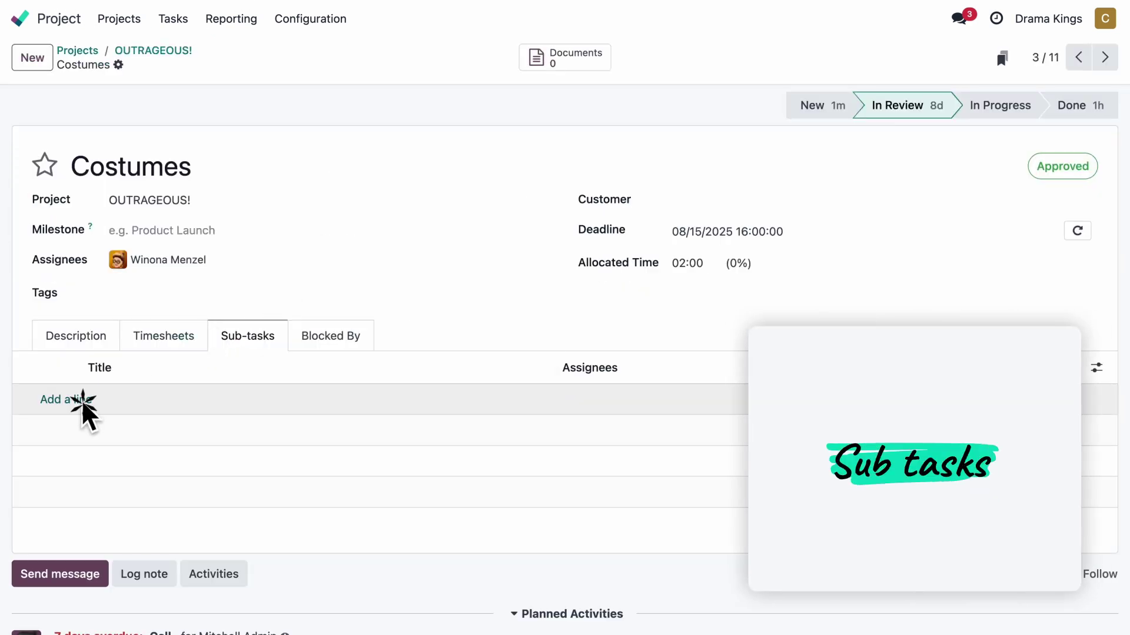
left_click(81, 400)
type("Costume design")
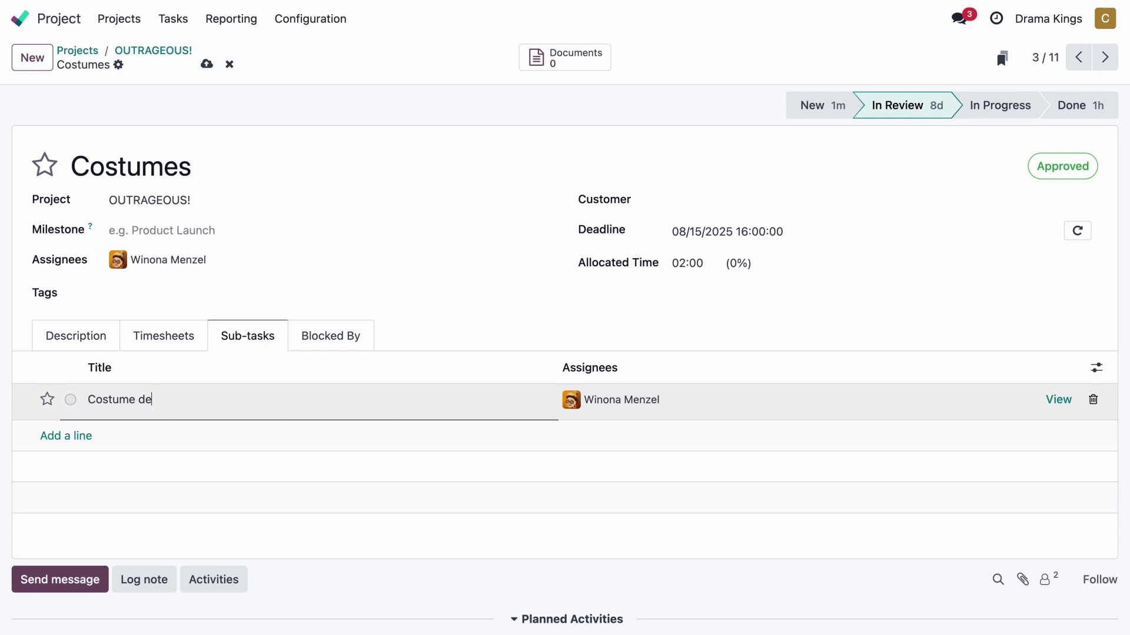
key("Return")
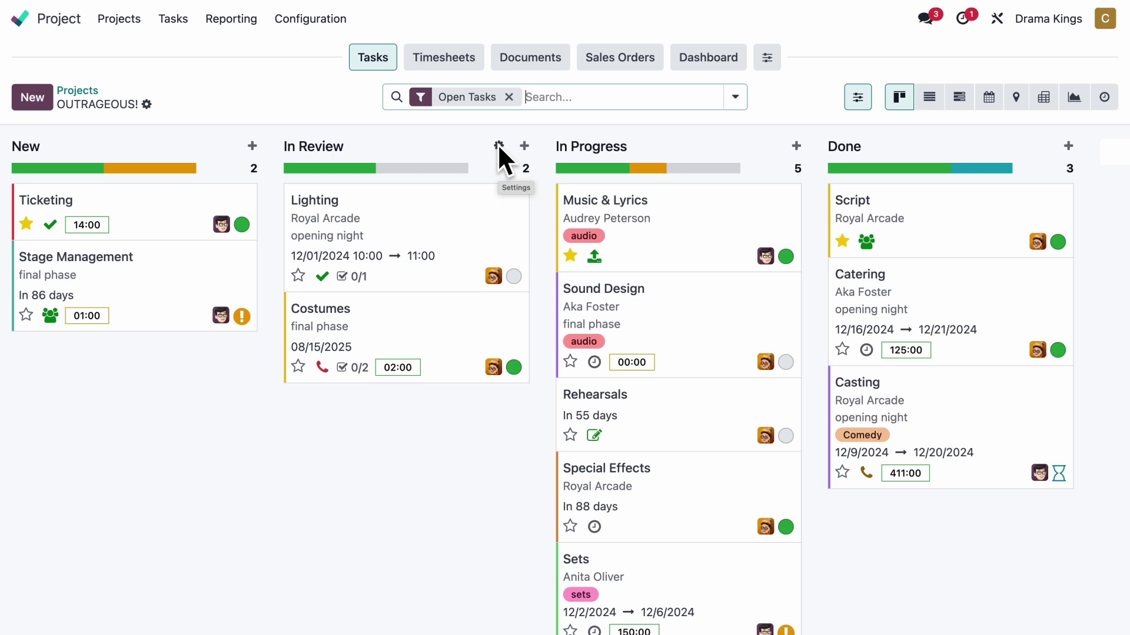
Create an In Review automation rule triggered when the Lighting tag is added
left_click(498, 146)
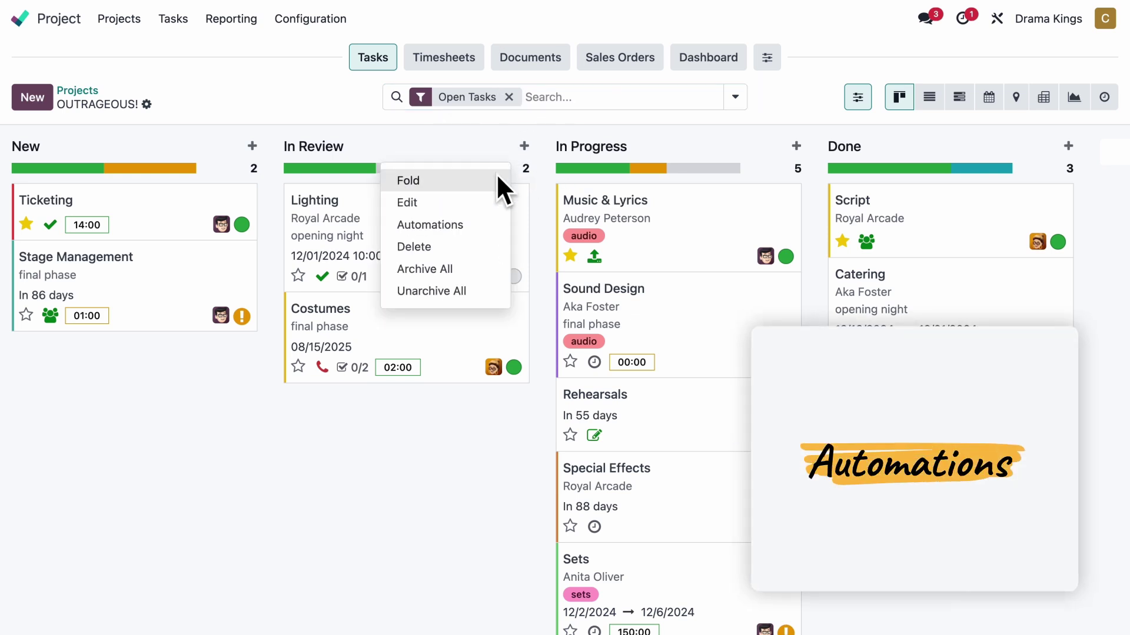
left_click(491, 225)
triple_click(176, 134)
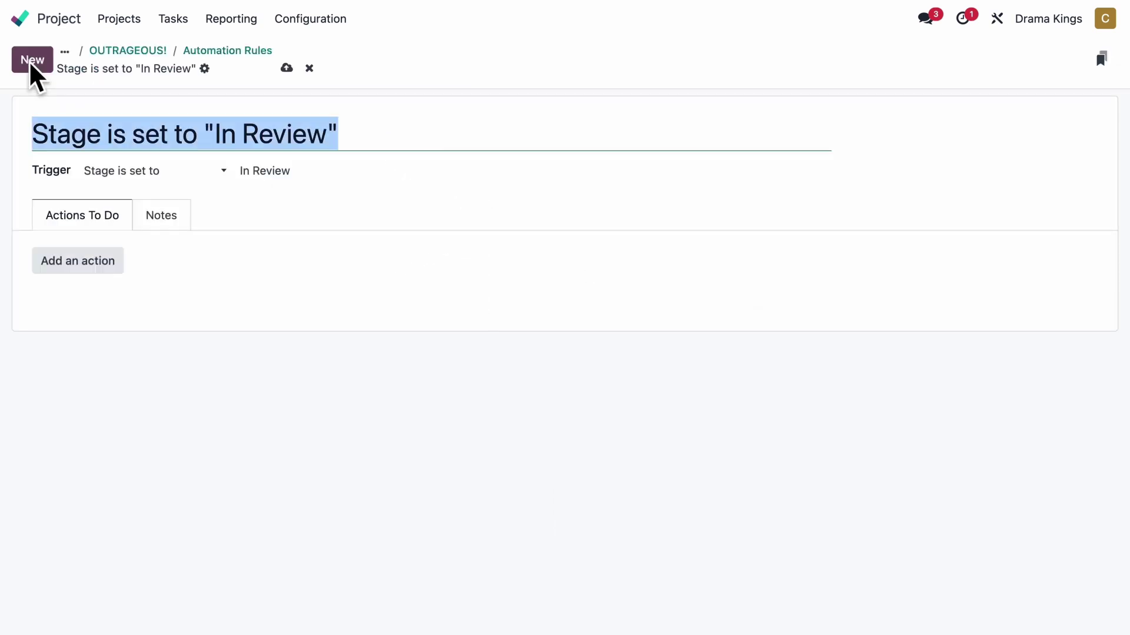
type("Lighting")
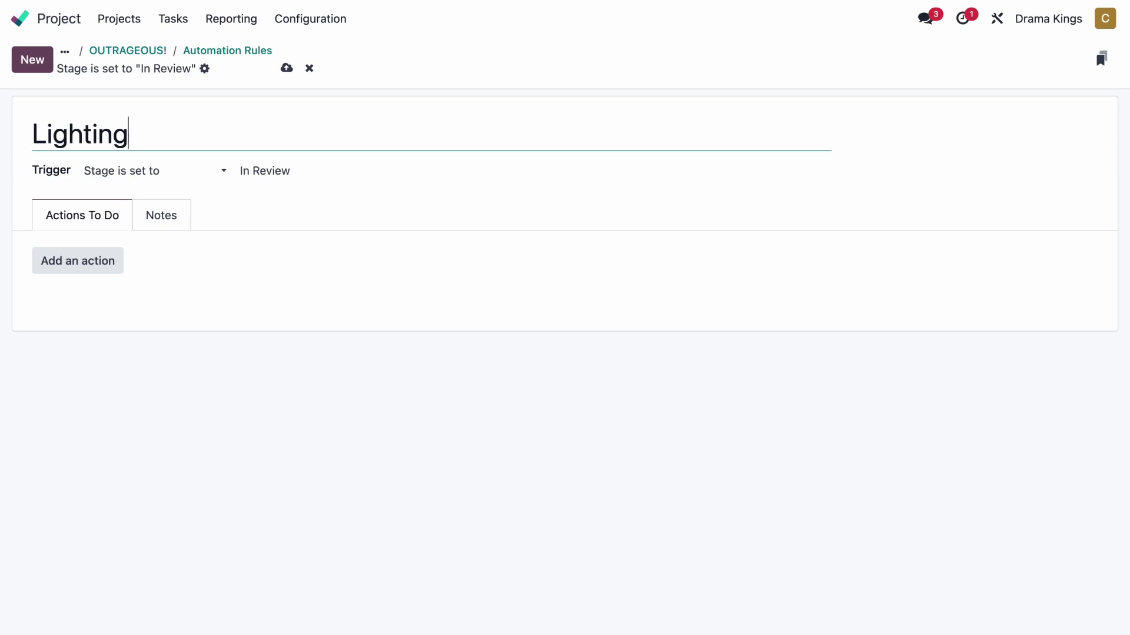
left_click(154, 171)
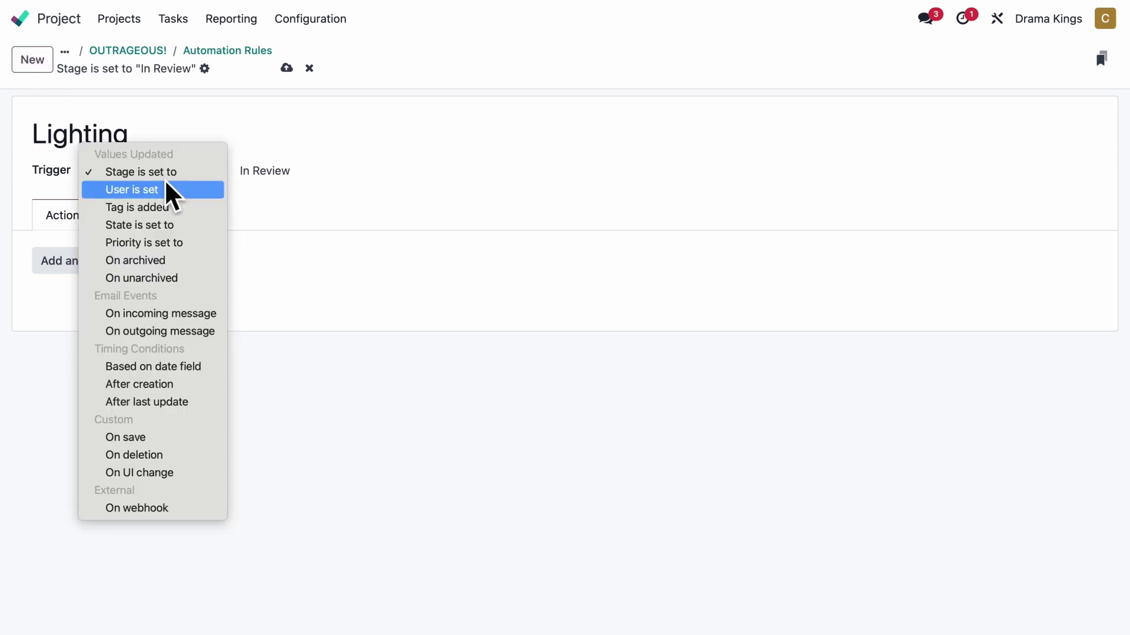
left_click(188, 215)
left_click(300, 171)
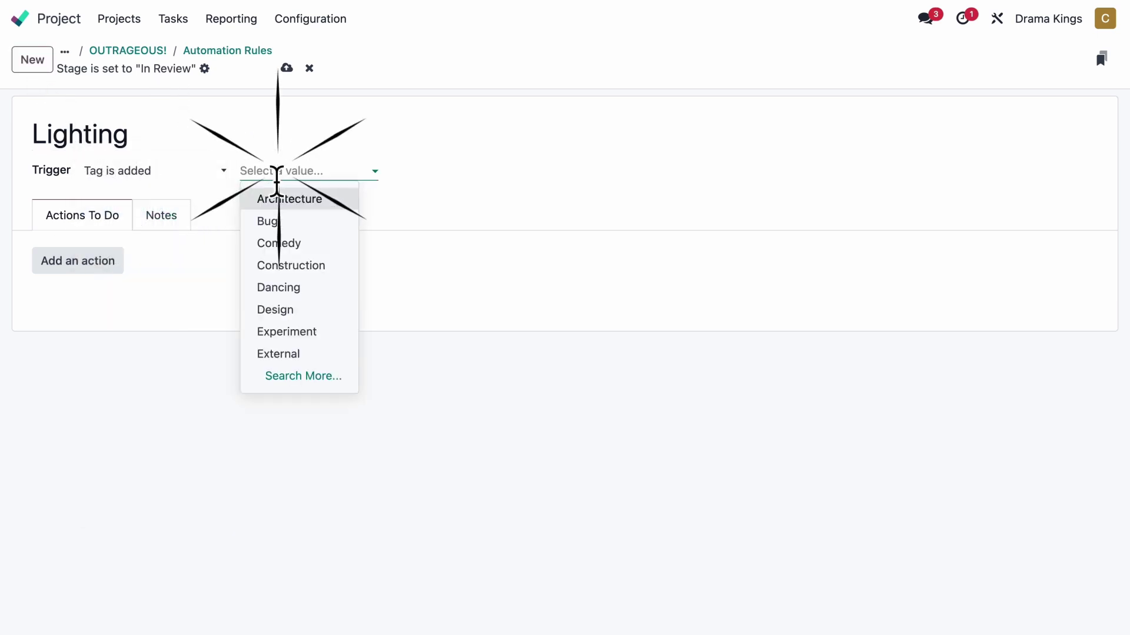
type("Lighting")
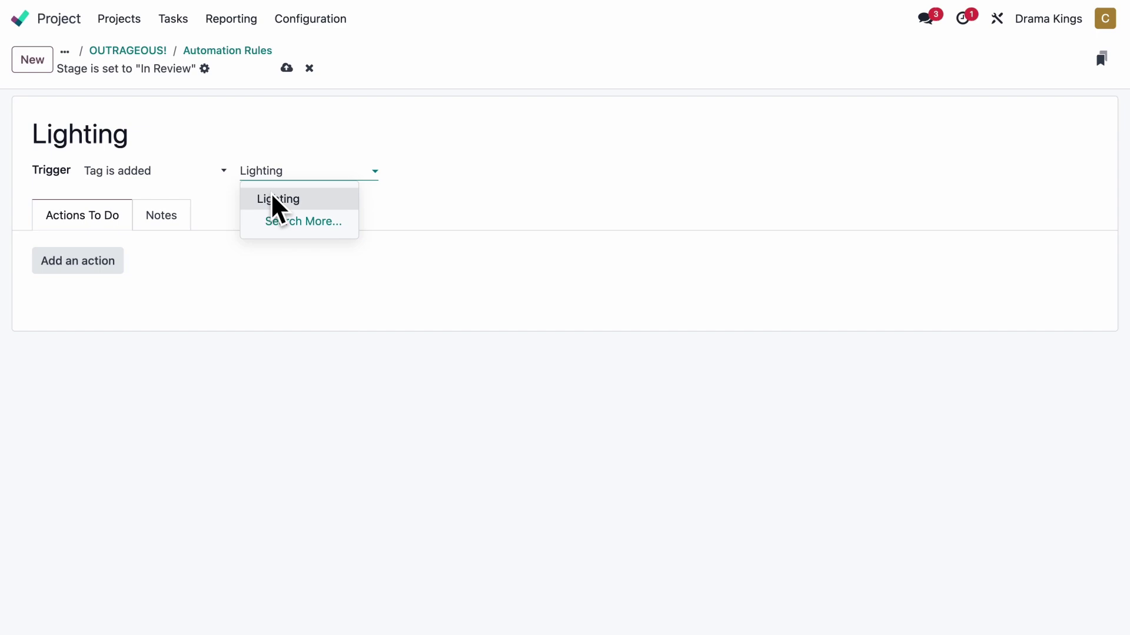
left_click(271, 194)
left_click(106, 265)
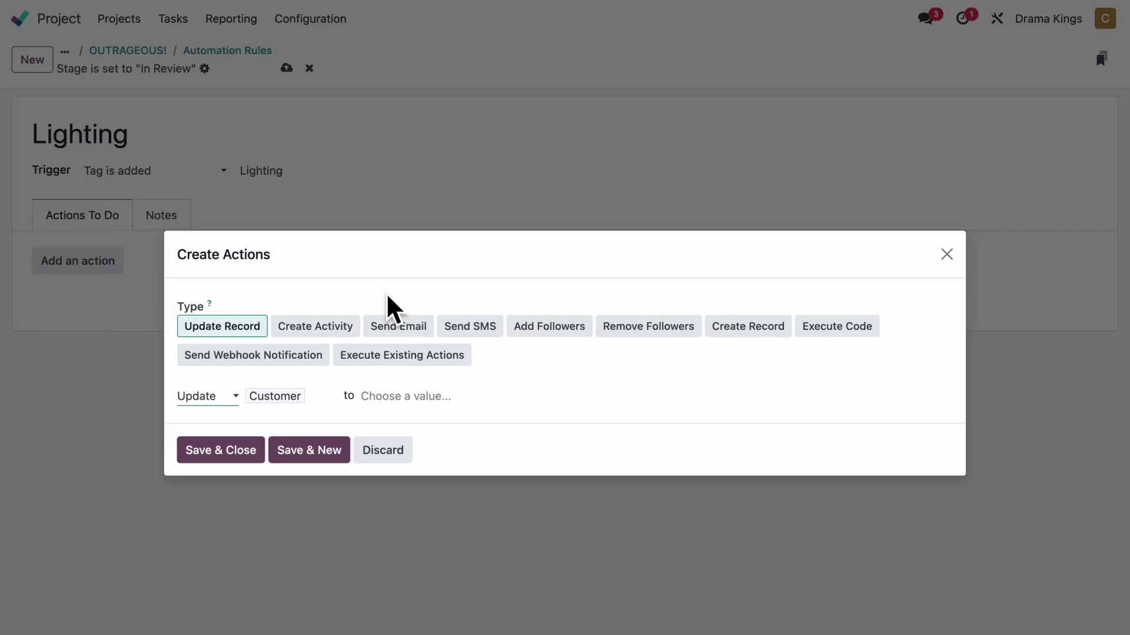
left_click(532, 330)
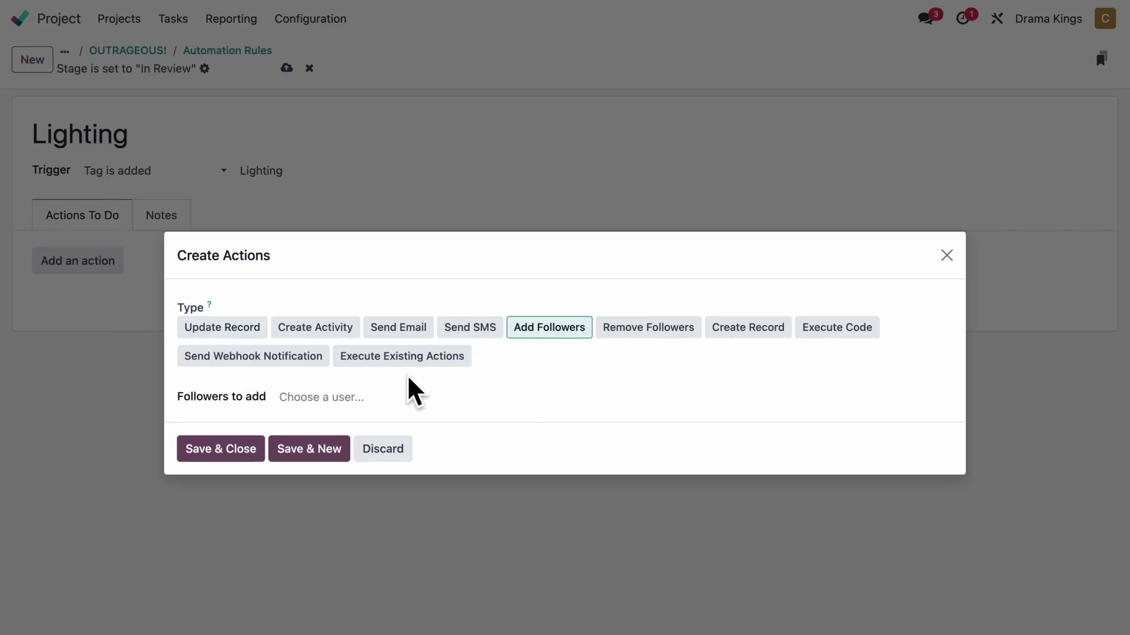
left_click(353, 396)
type("amy")
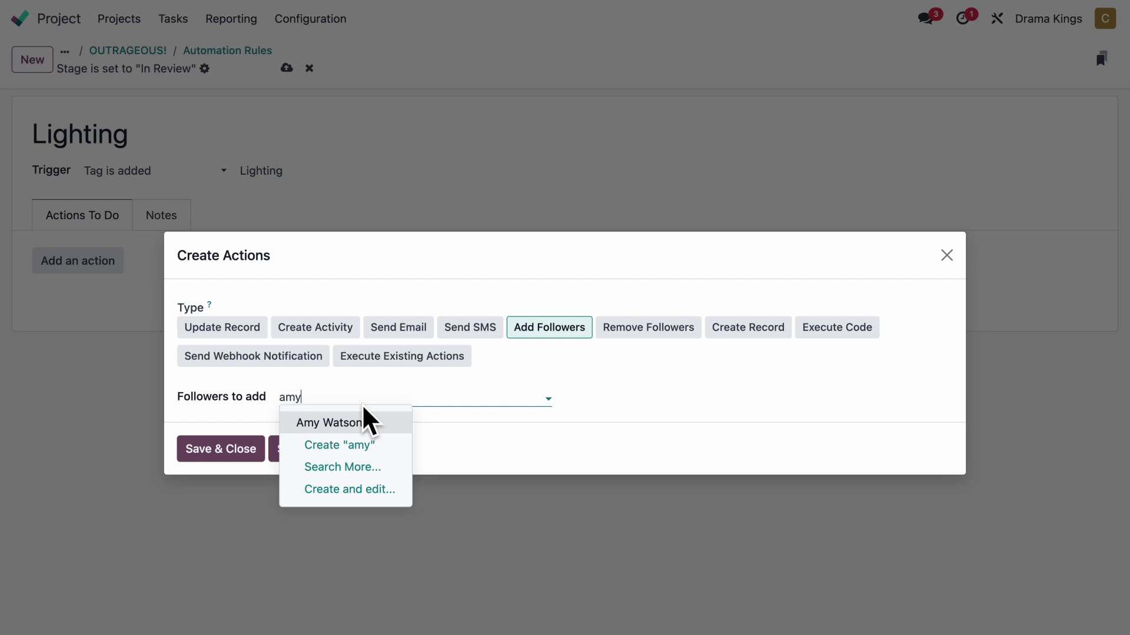
left_click(392, 420)
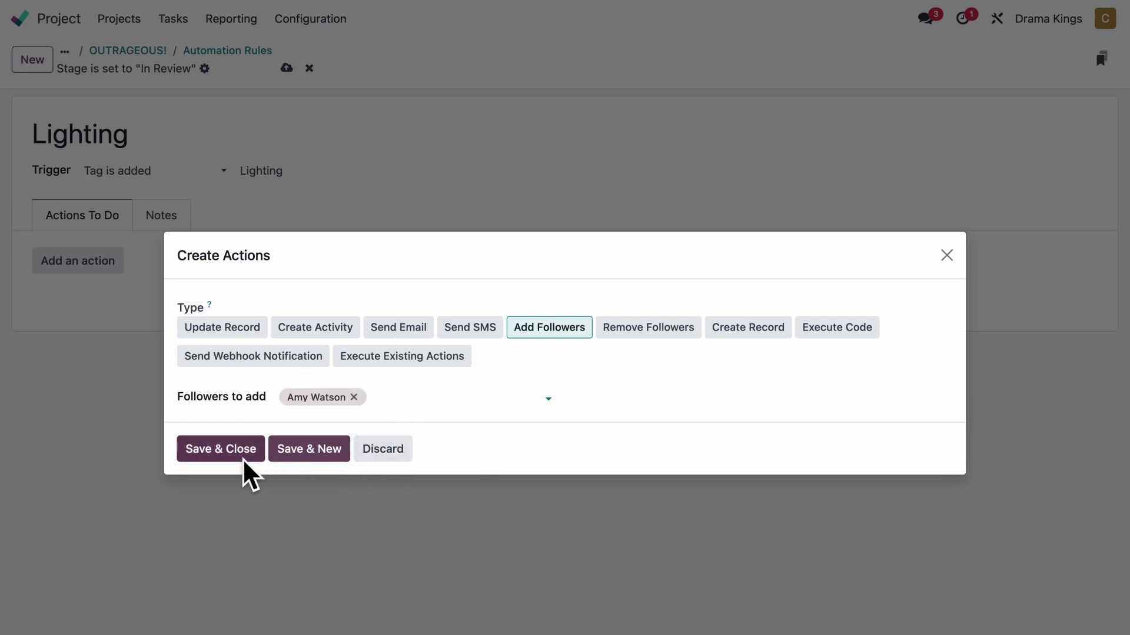
left_click(221, 449)
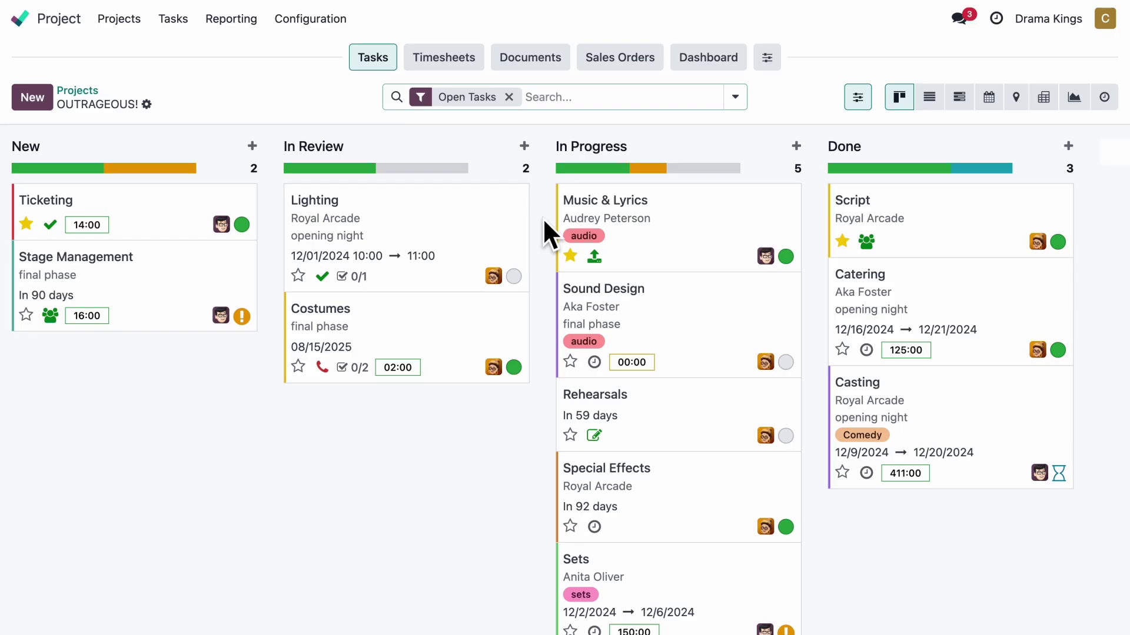
left_click(940, 417)
left_click(214, 569)
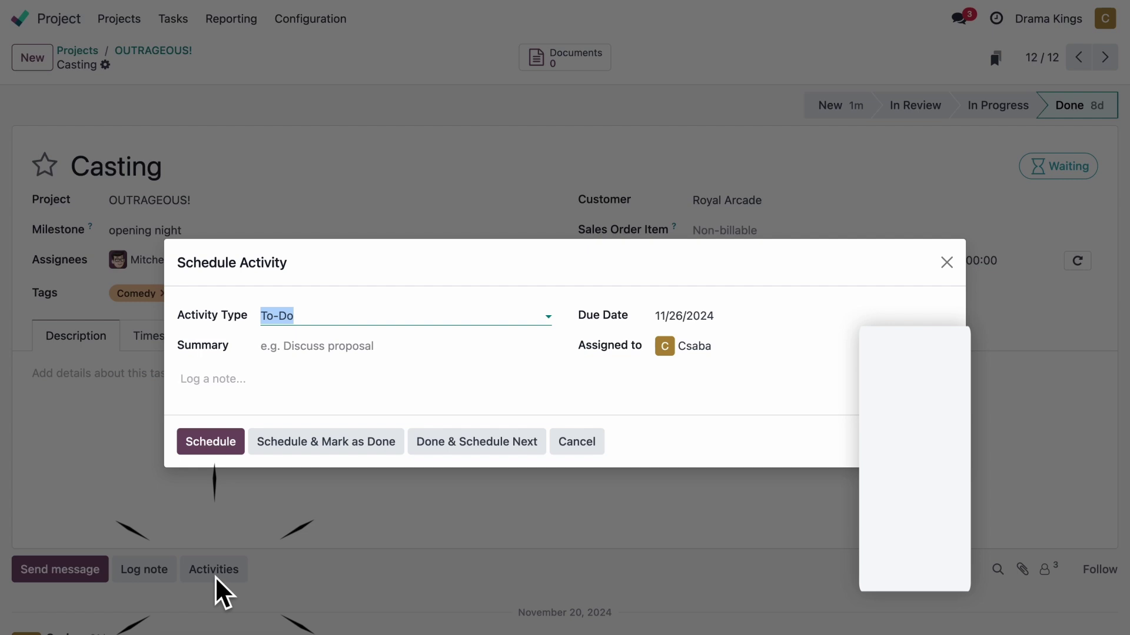
left_click(354, 315)
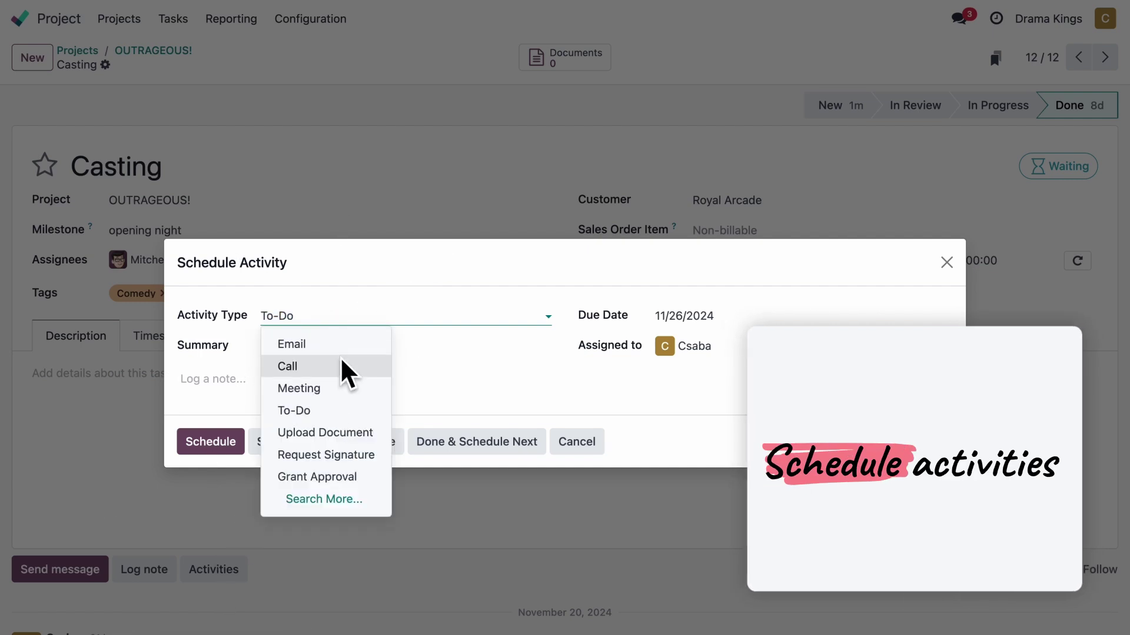
left_click(287, 365)
left_click(349, 346)
type("Call Debbie Simmons")
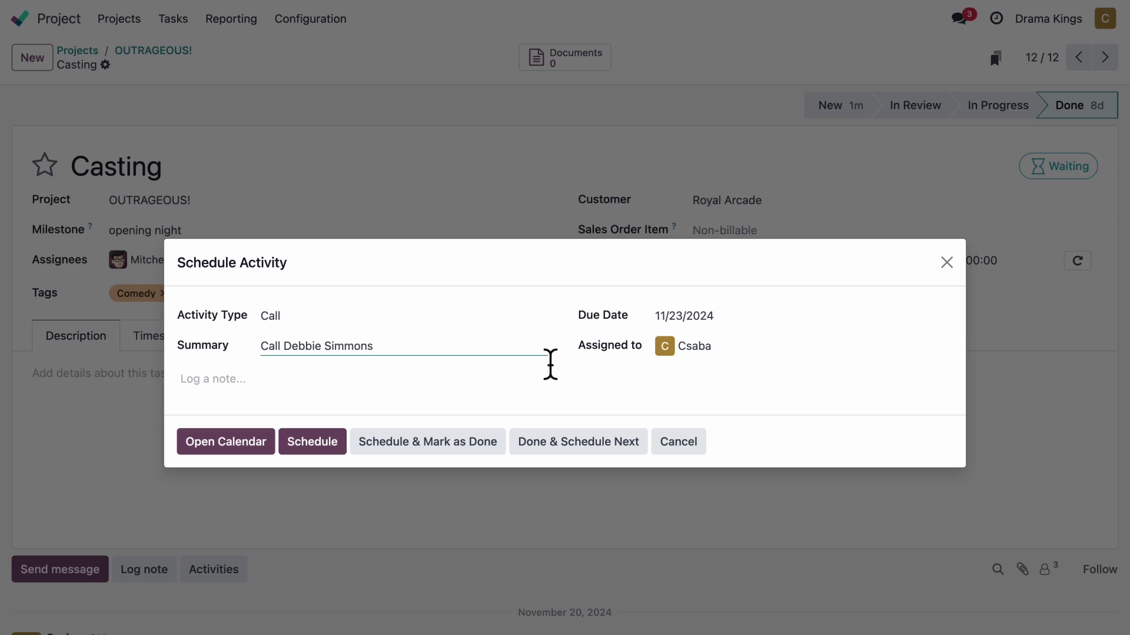
left_click(734, 315)
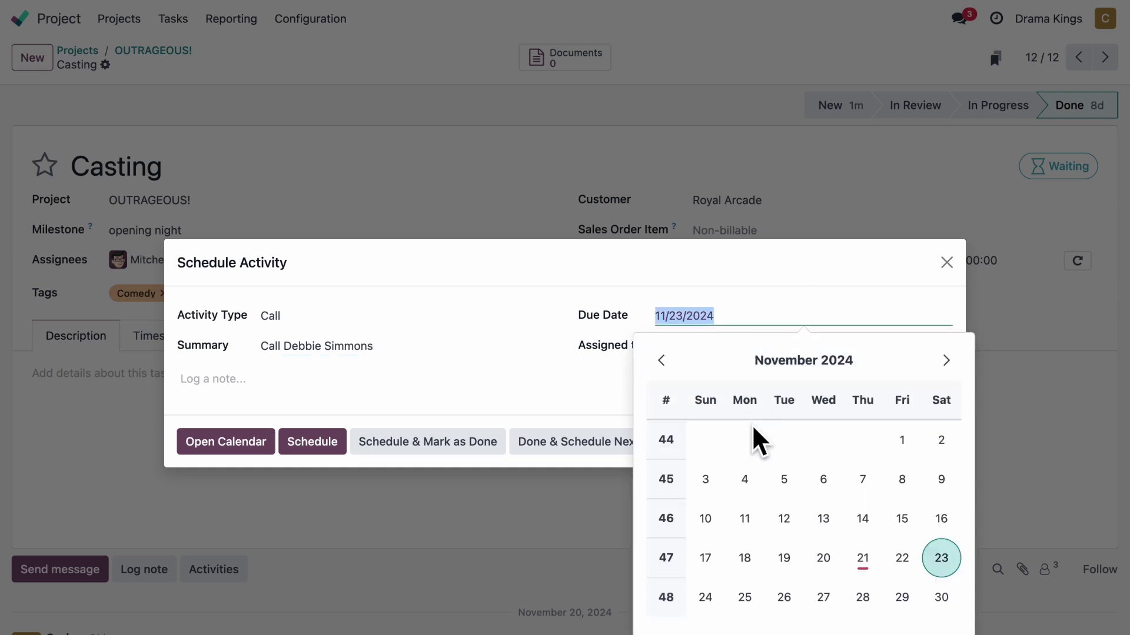
left_click(744, 597)
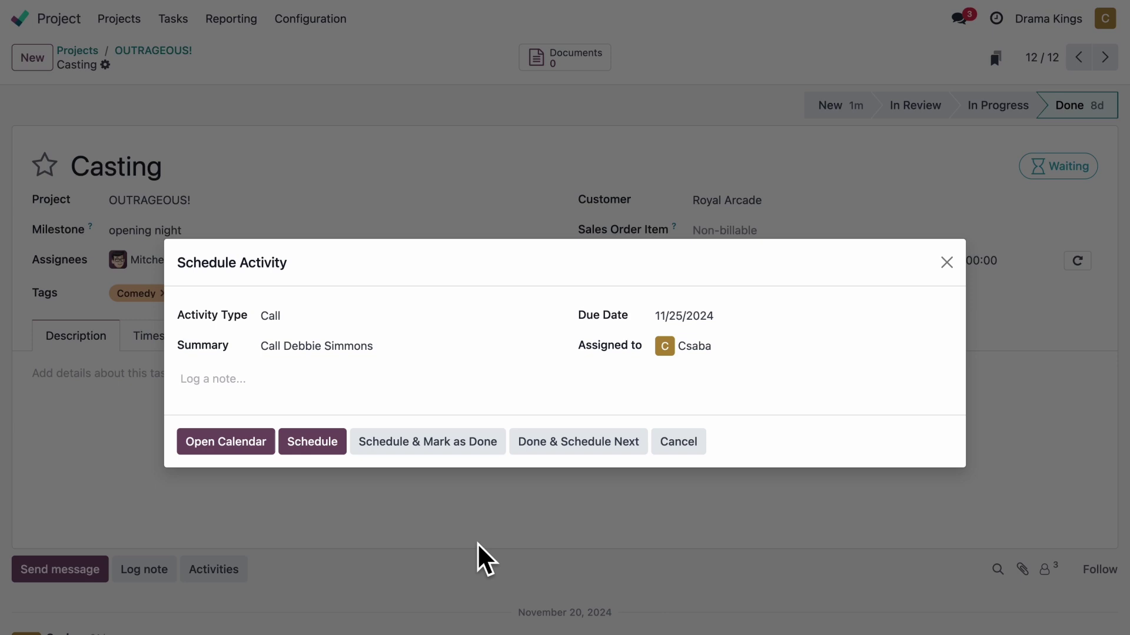
left_click(312, 441)
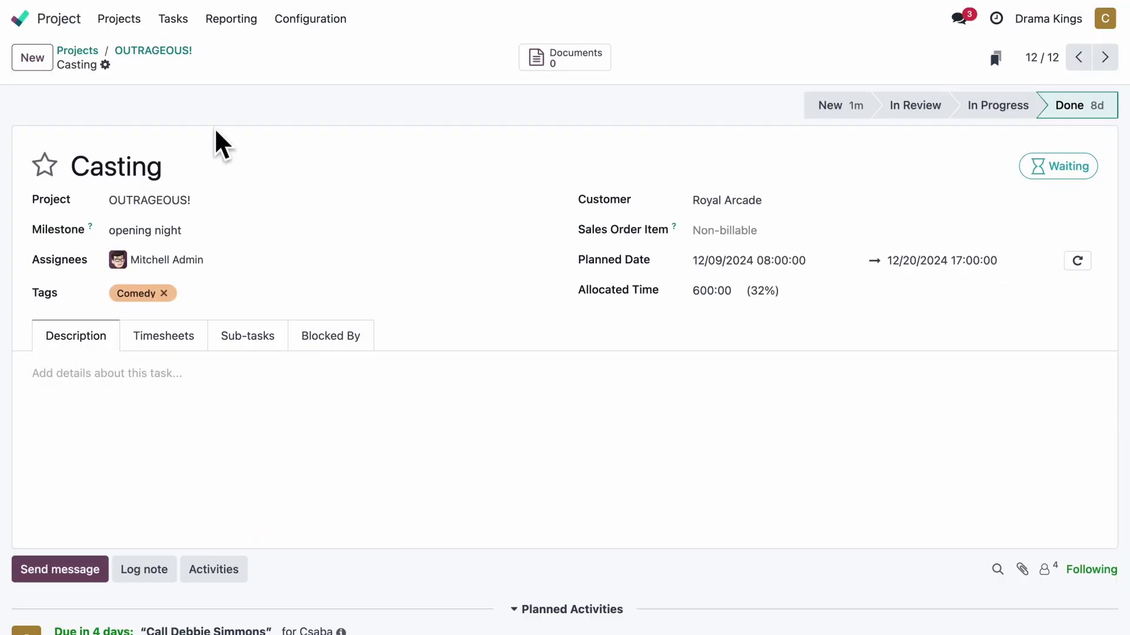
left_click(164, 52)
left_click(179, 268)
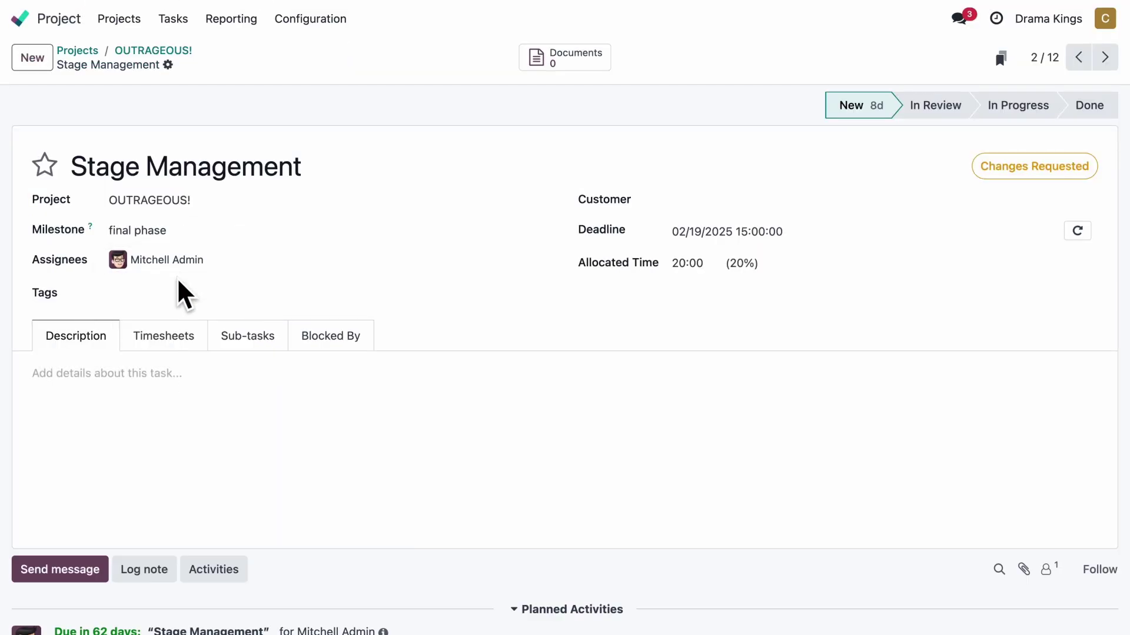
left_click(167, 335)
left_click(66, 466)
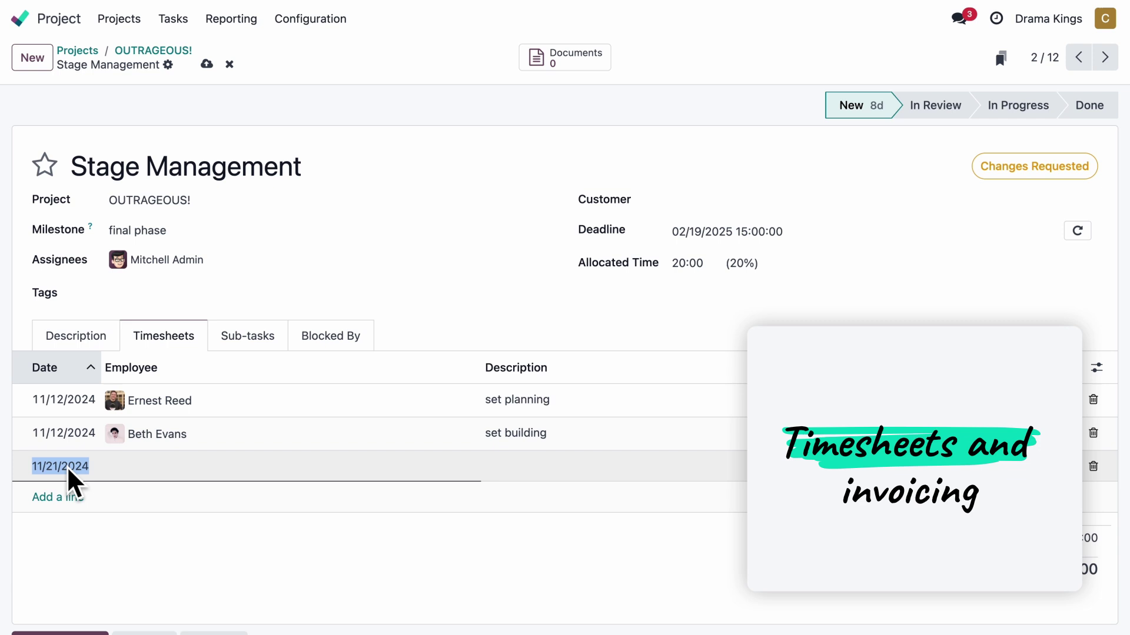
left_click(155, 467)
left_click(175, 394)
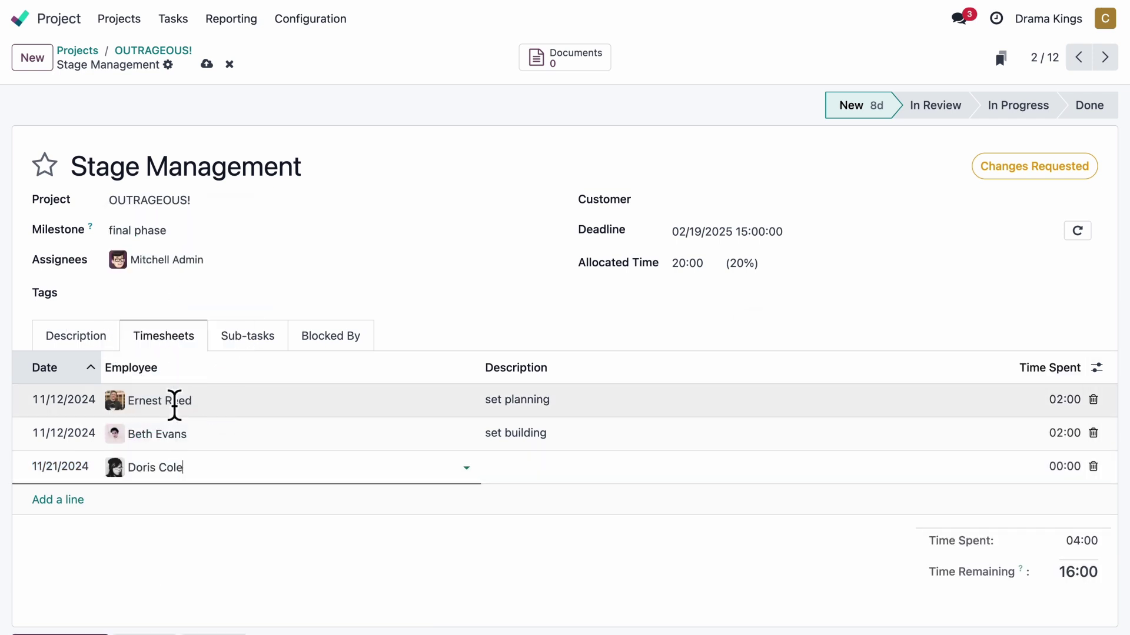
left_click(503, 466)
type("set building")
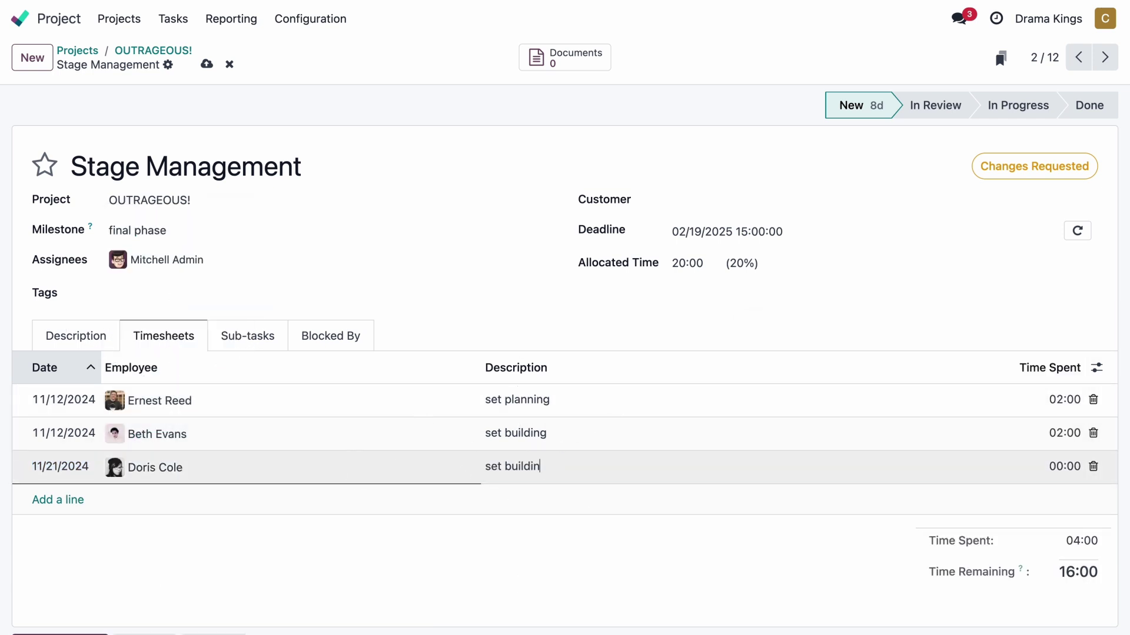
left_click(1064, 466)
type("15")
type(":00")
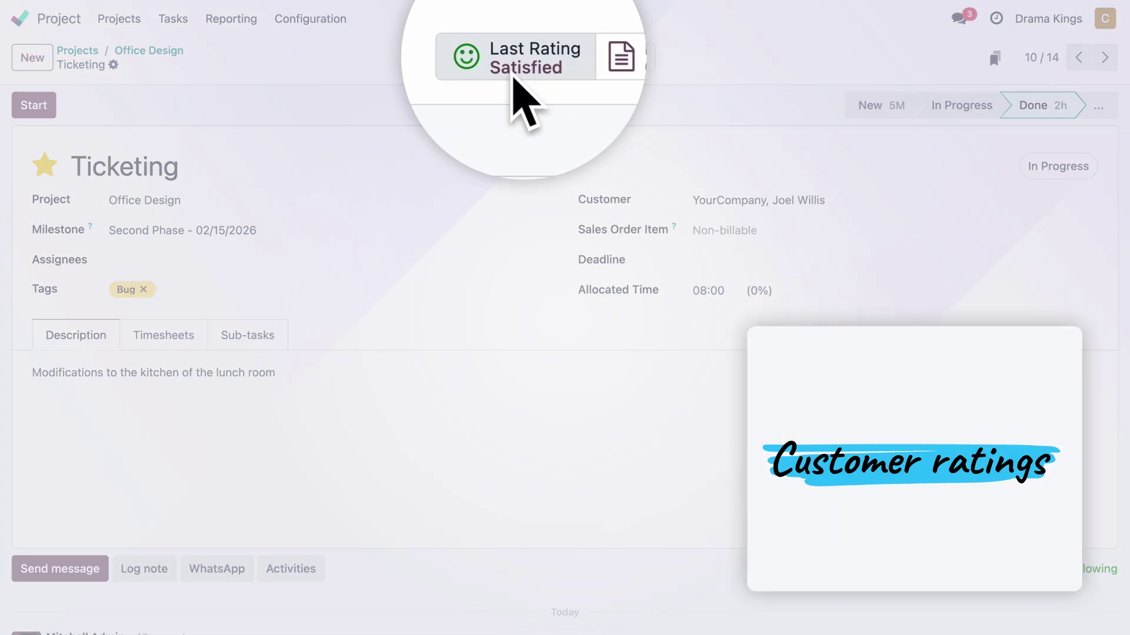
See Ticketing's Satisfied last rating, then view Office Design's dashboard with its $-14,908 timesheet cost
left_click(517, 66)
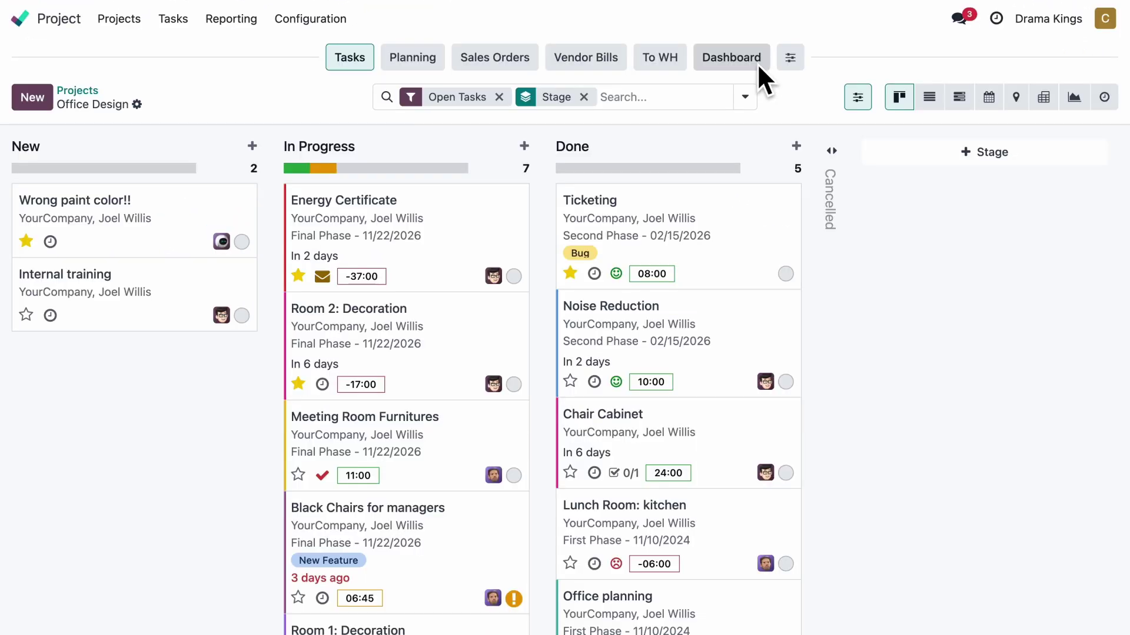
left_click(758, 63)
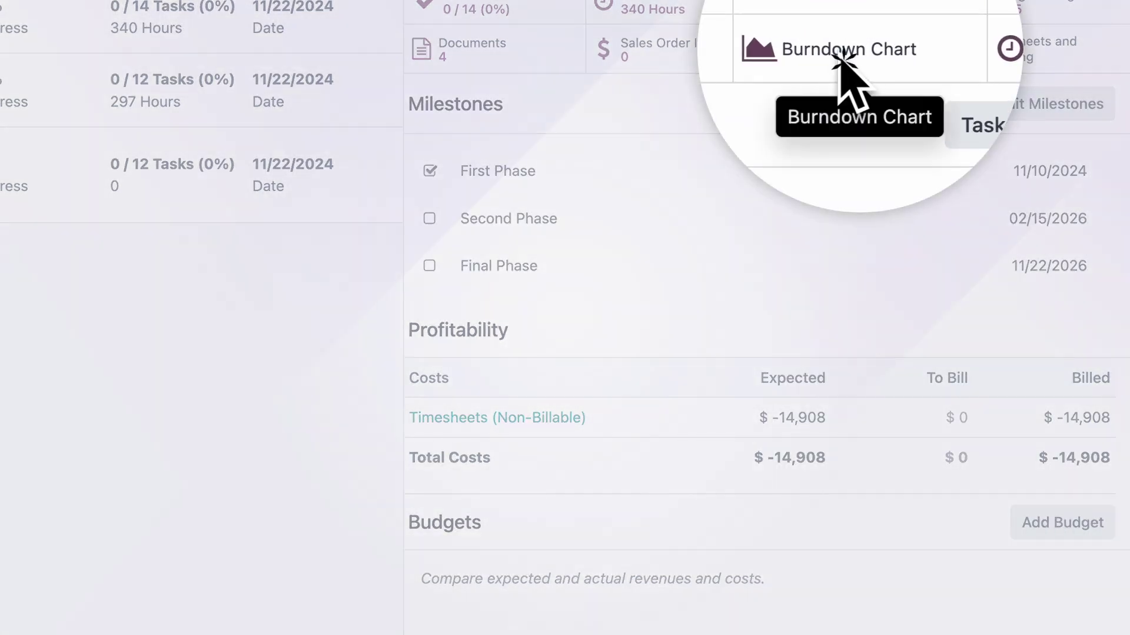
Show the burndown chart from the project dashboard
left_click(846, 62)
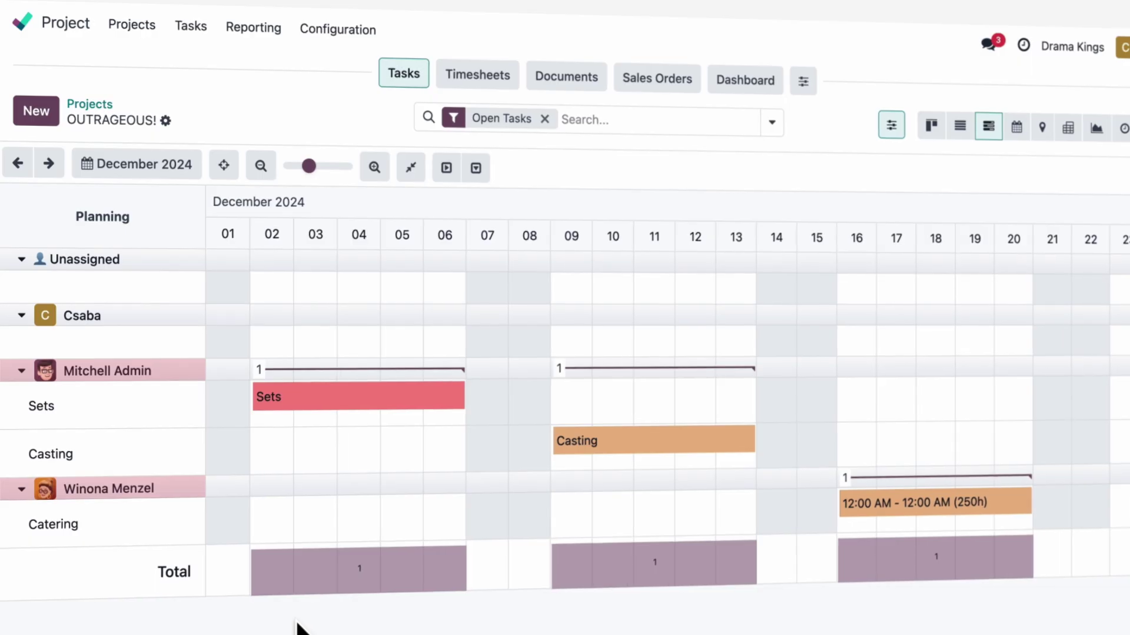